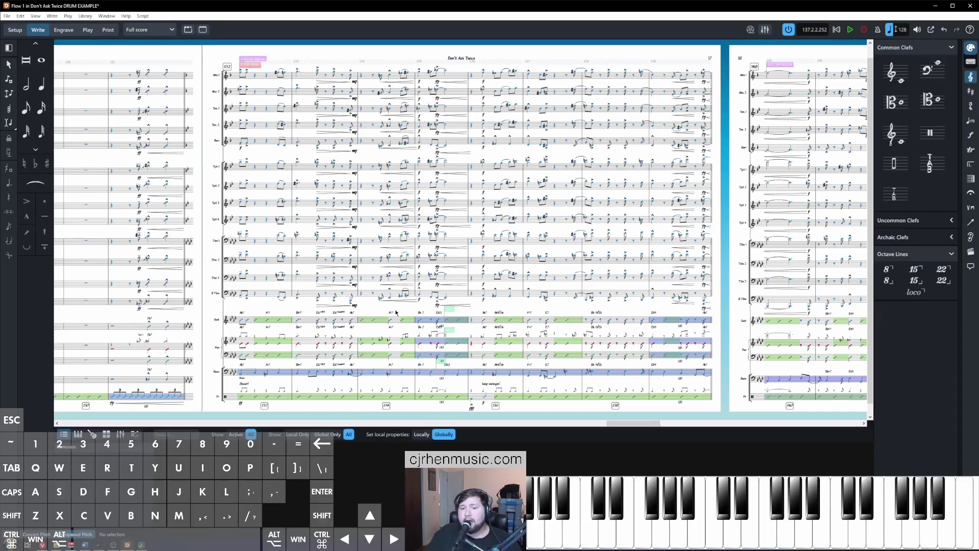
# Add a Trombone 1 cue to the drum staff, starting at the four slashes in bar 65
pyautogui.keyDown('ctrl'); pyautogui.scroll(6, 391, 321); pyautogui.keyUp('ctrl')
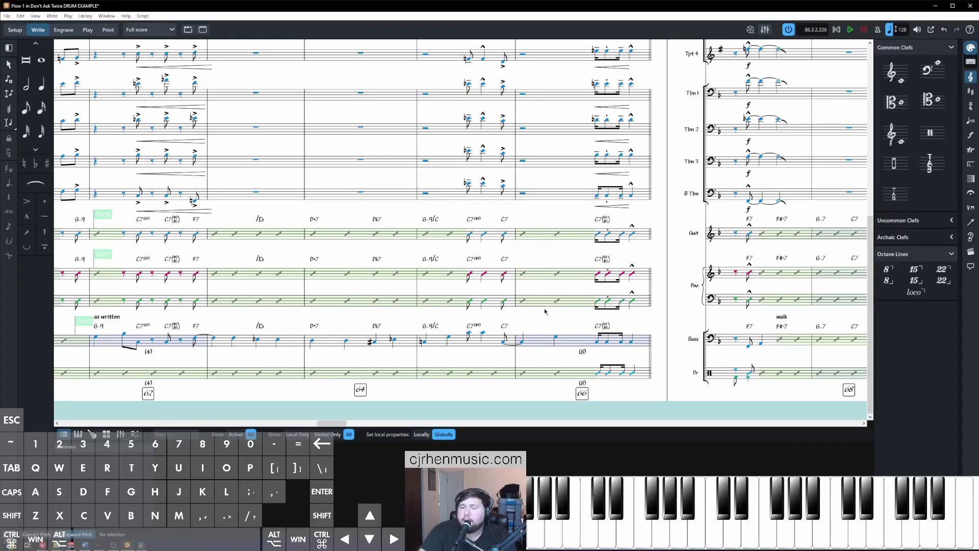
pyautogui.click(426, 375)
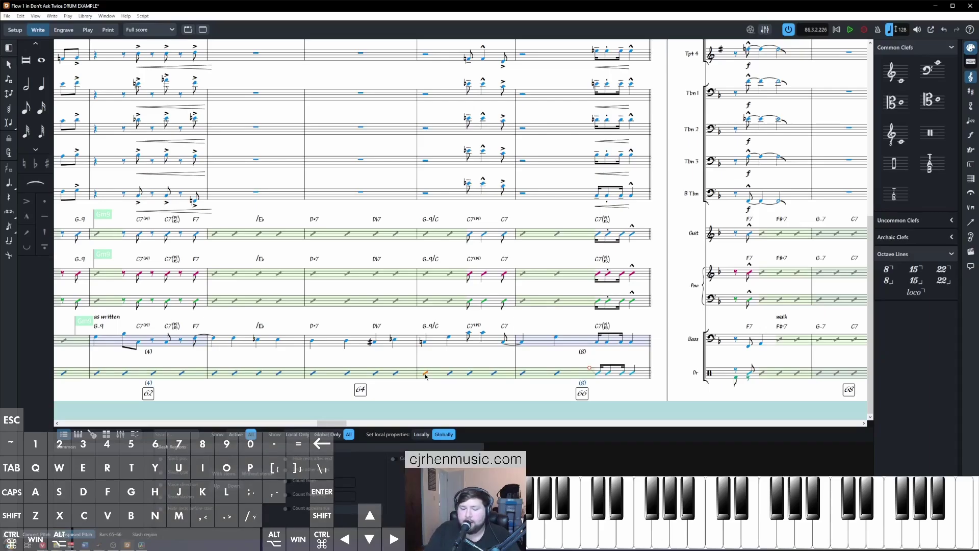
pyautogui.press('shift')
pyautogui.hotkey('shift', 'Right')
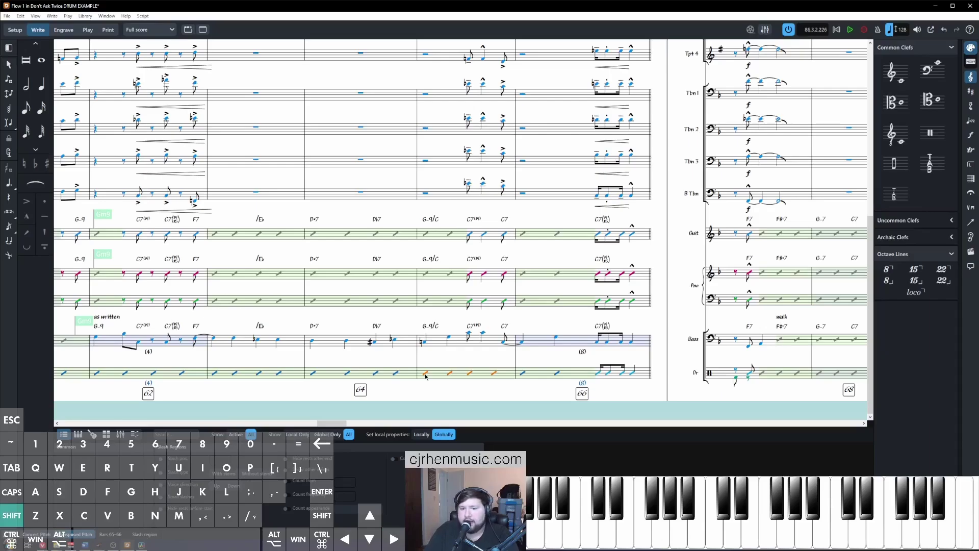
pyautogui.hotkey('shift', 'u')
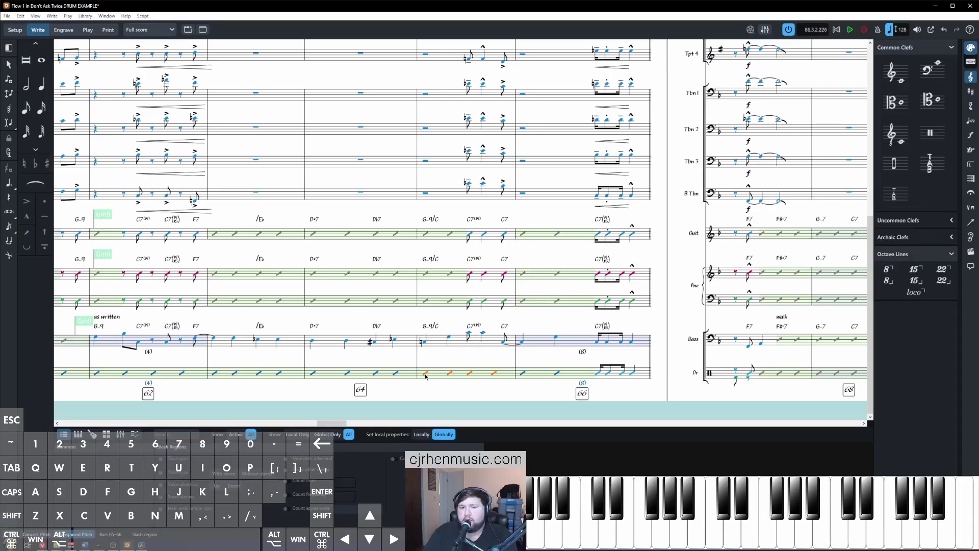
pyautogui.hotkey('shift', 'p')
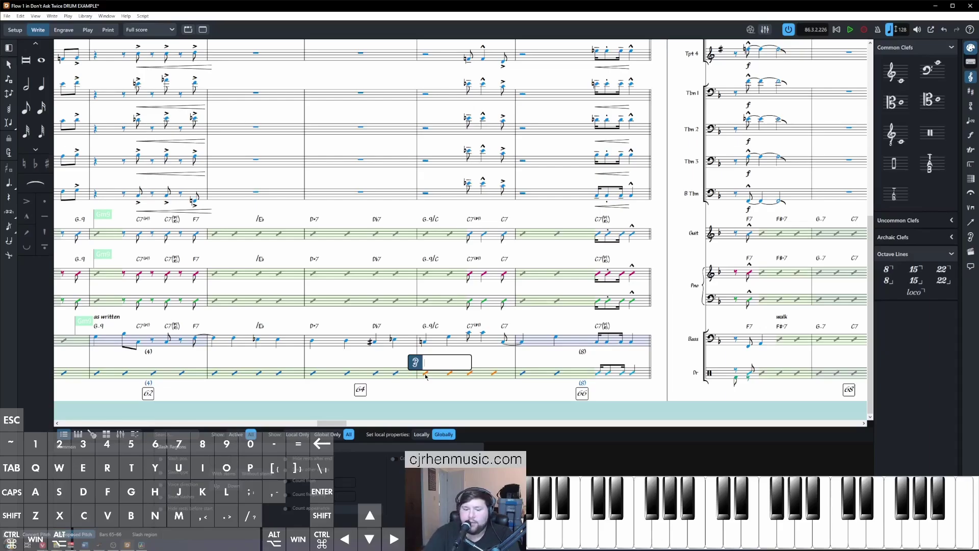
pyautogui.write('tromb')
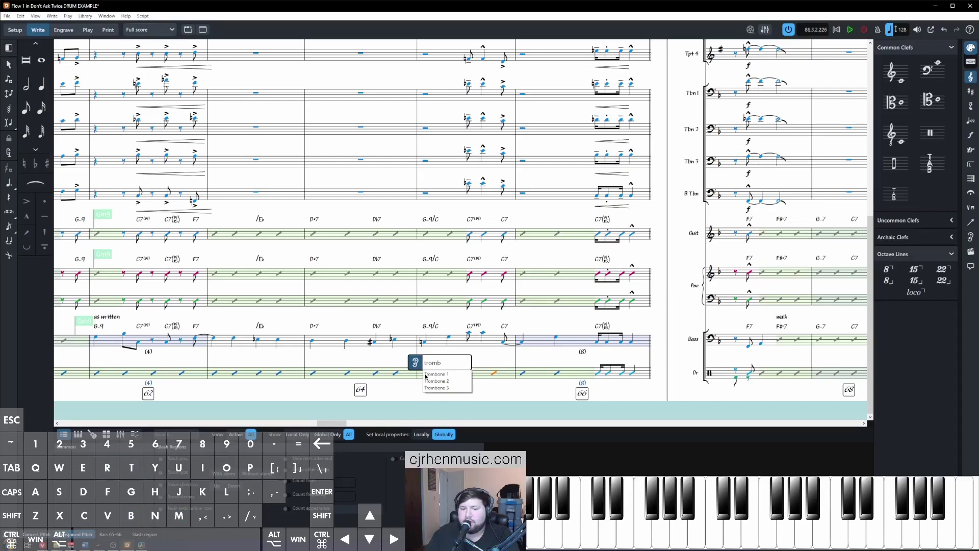
pyautogui.click(426, 374)
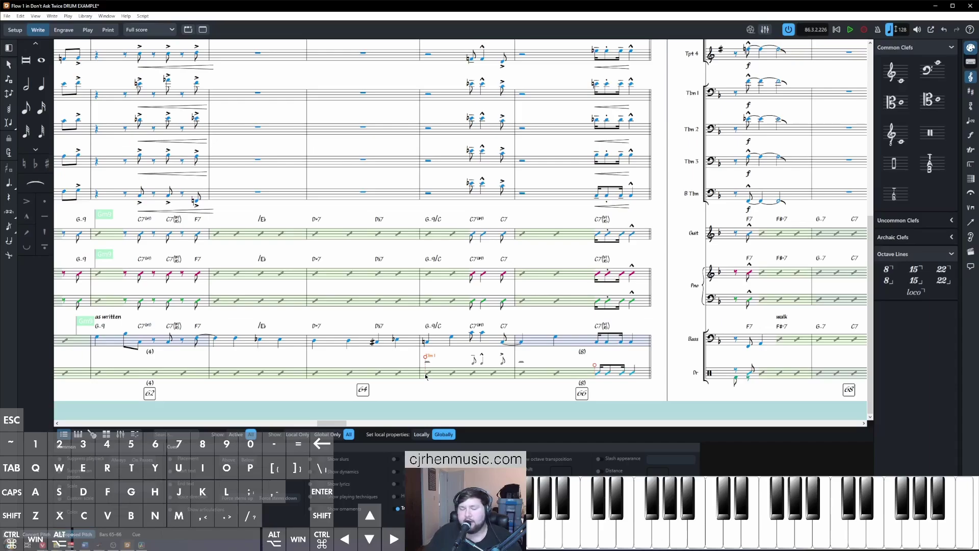
# Delete the drum staff's slash region covering bar 65 and write quarter-note drum hits in that bar, including kick drum and tom
pyautogui.click(428, 375)
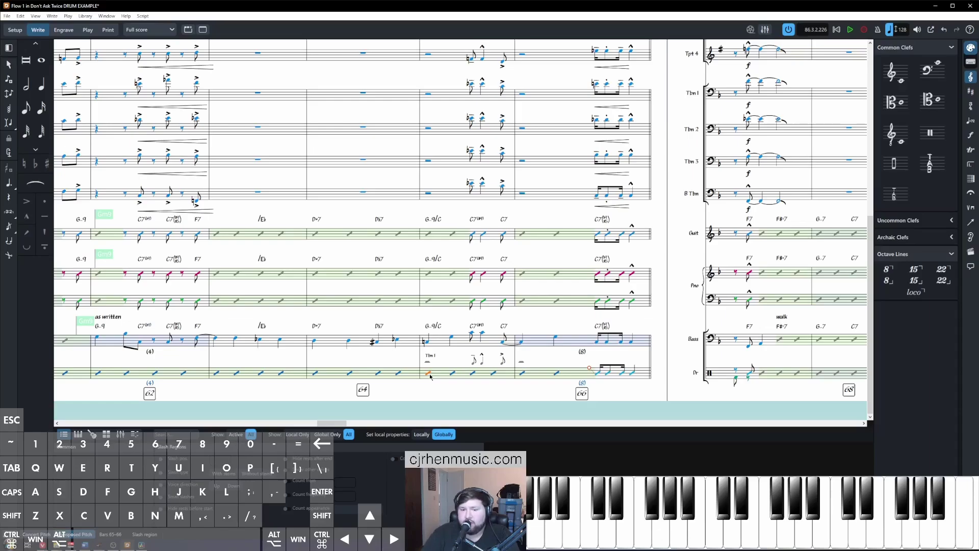
pyautogui.press('Delete')
pyautogui.hotkey('shift', 'n')
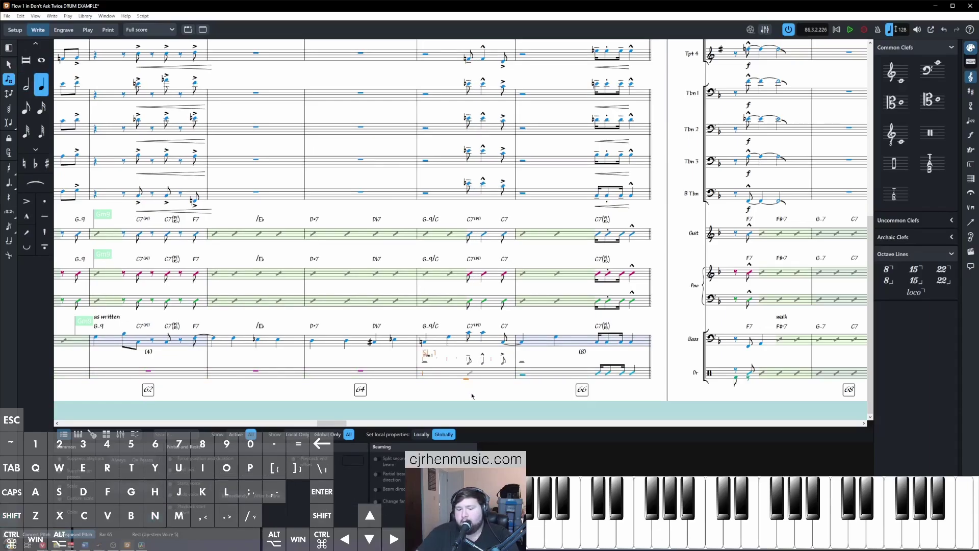
pyautogui.press('6')
pyautogui.press('y')
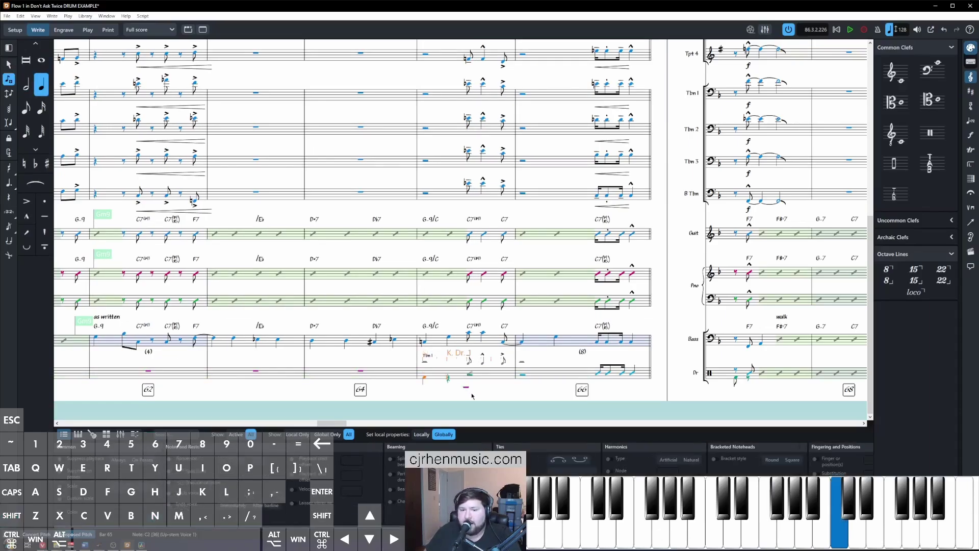
pyautogui.press('Up')
pyautogui.press('Up')
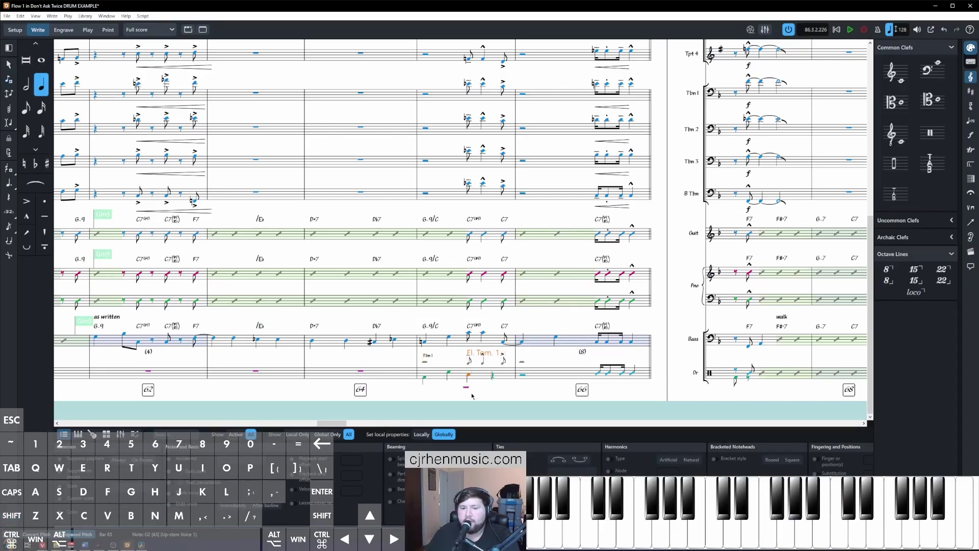
pyautogui.press('y')
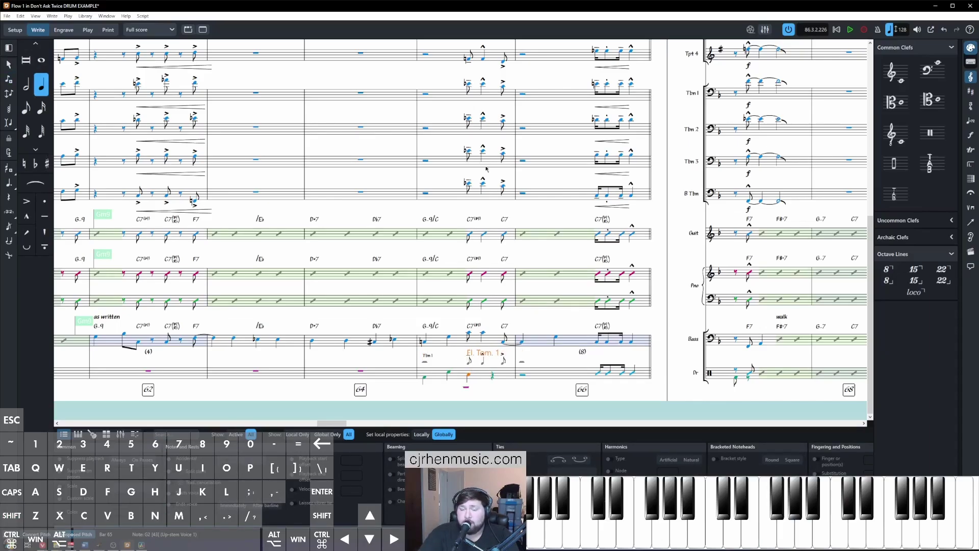
# Move the last accented note of bar 65 in the trumpet and trombone staves to the start of bar 66
pyautogui.scroll(5, 486, 168)
pyautogui.click(499, 203)
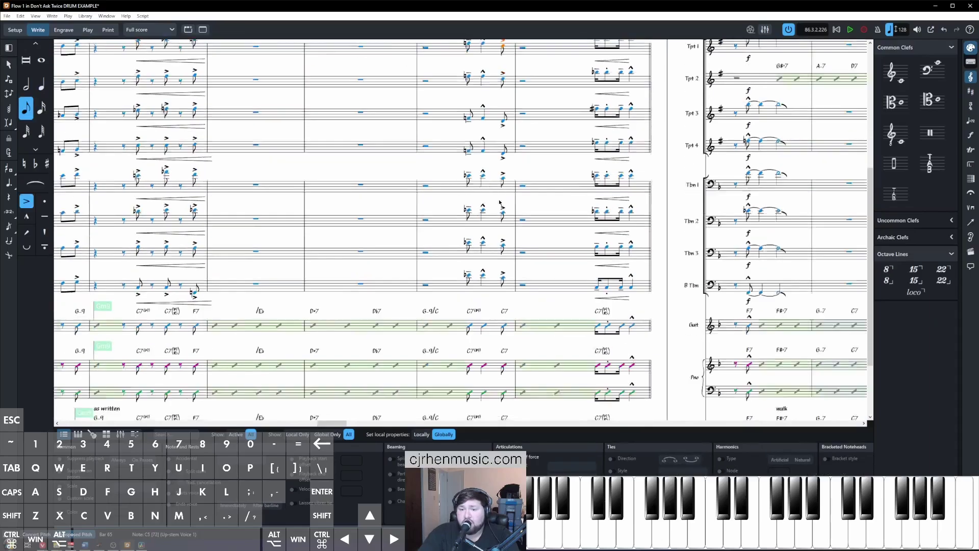
pyautogui.scroll(-1, 499, 202)
pyautogui.keyDown('shift'); pyautogui.click(504, 257); pyautogui.keyUp('shift')
pyautogui.scroll(-1, 471, 212)
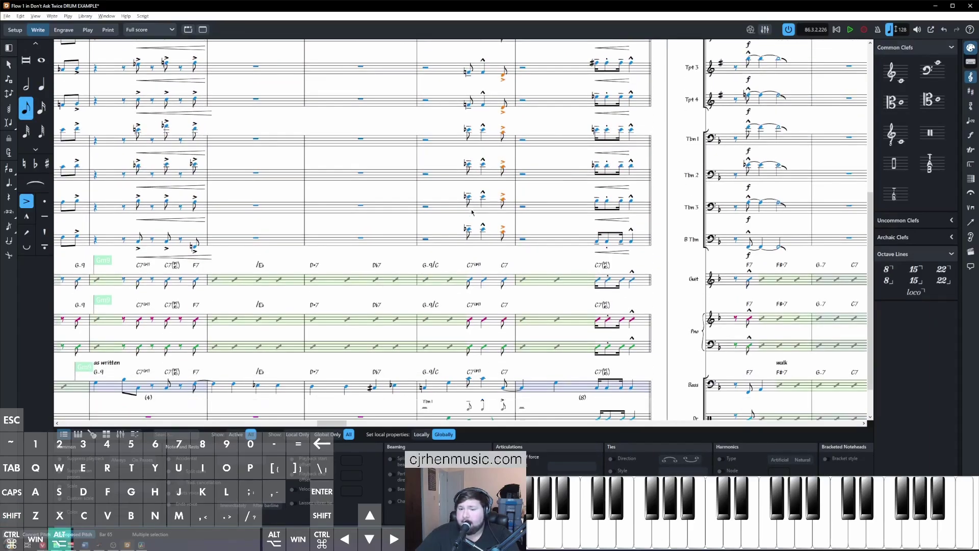
pyautogui.scroll(-1, 457, 367)
pyautogui.click(454, 365)
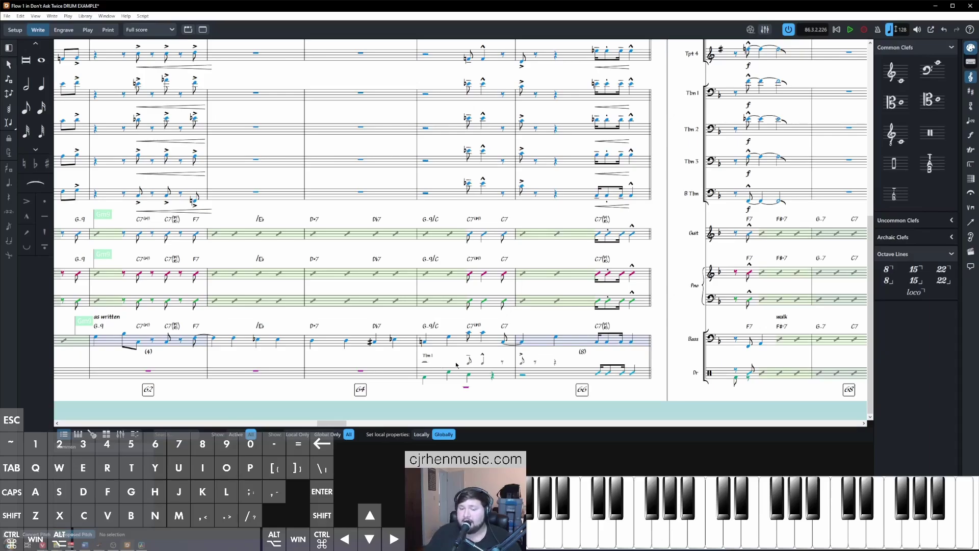
# Change the label of the trombone cue on the drum staff to Brass
pyautogui.click(457, 365)
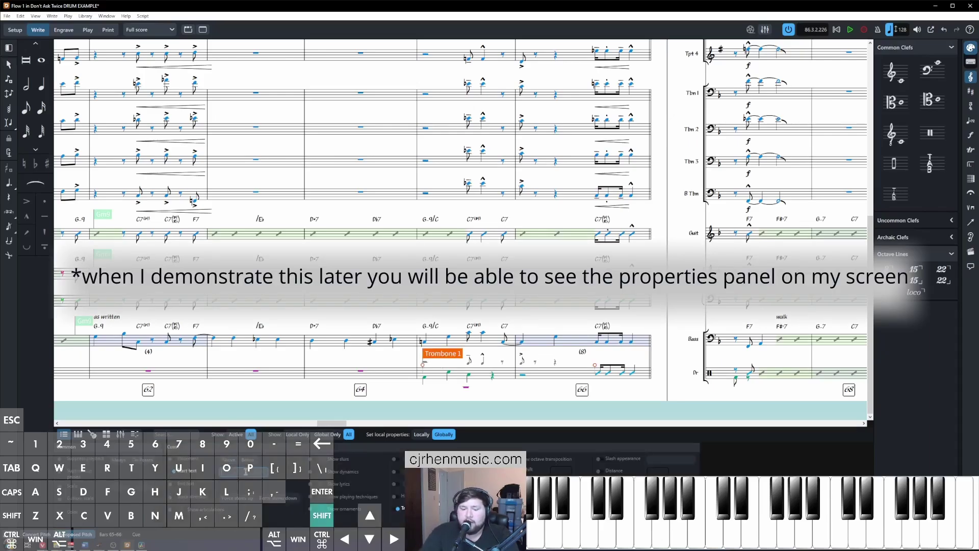
pyautogui.write('rass')
pyautogui.press('Return')
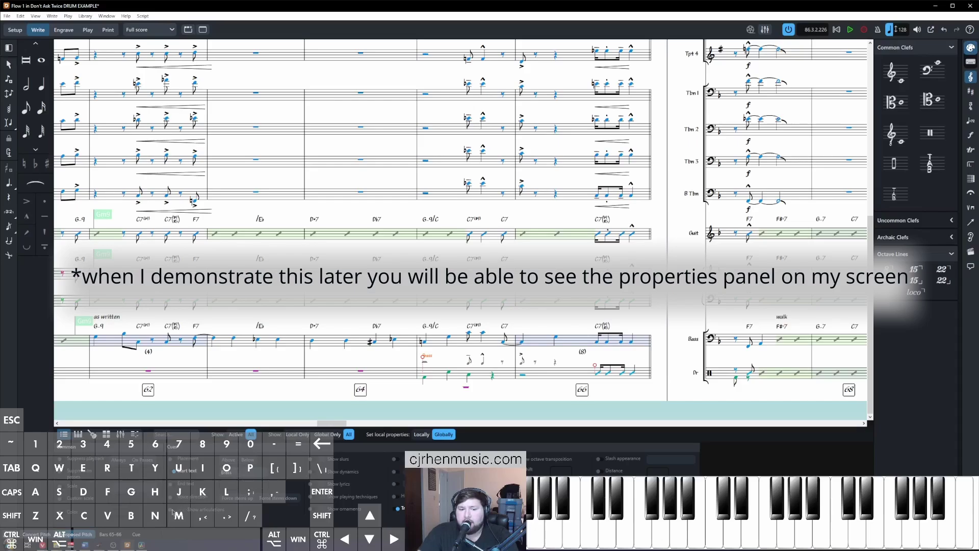
pyautogui.click(526, 392)
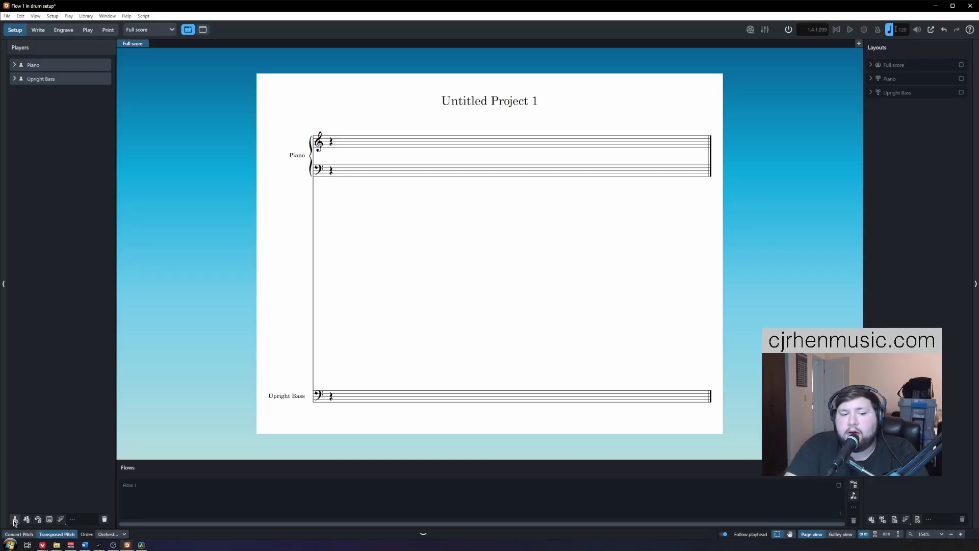
# Add a solo player holding the Drum Set (Basic) instrument to the project with piano and upright bass
pyautogui.click(15, 520)
pyautogui.write('drum')
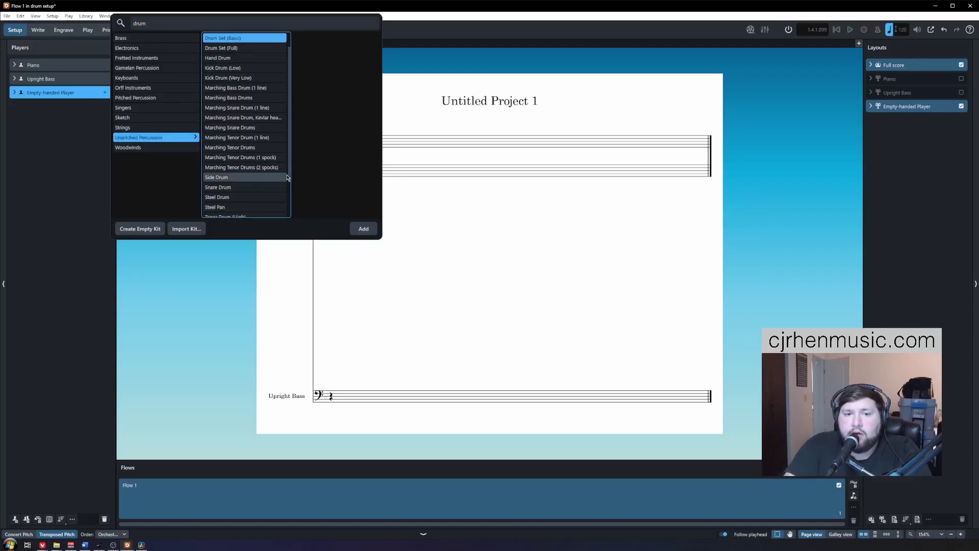
pyautogui.scroll(1, 230, 122)
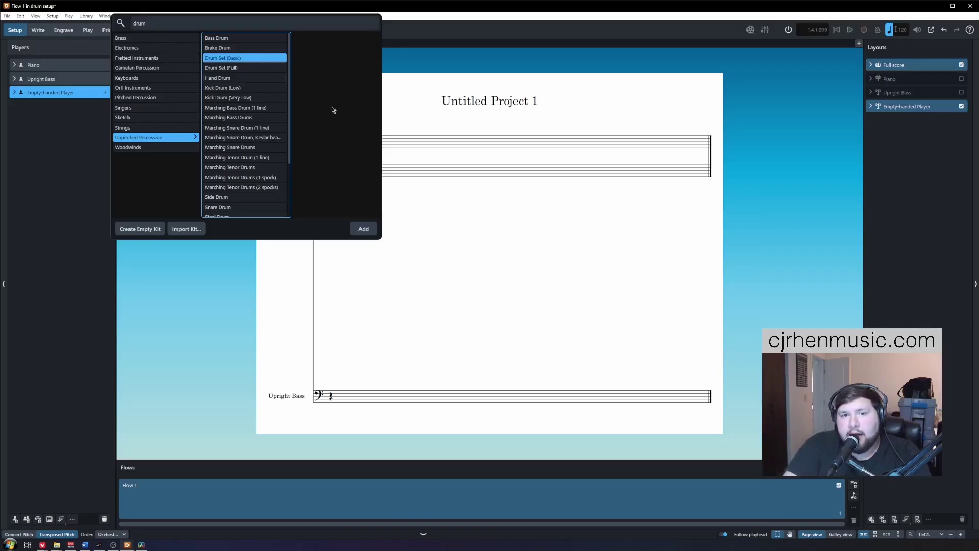
pyautogui.click(366, 228)
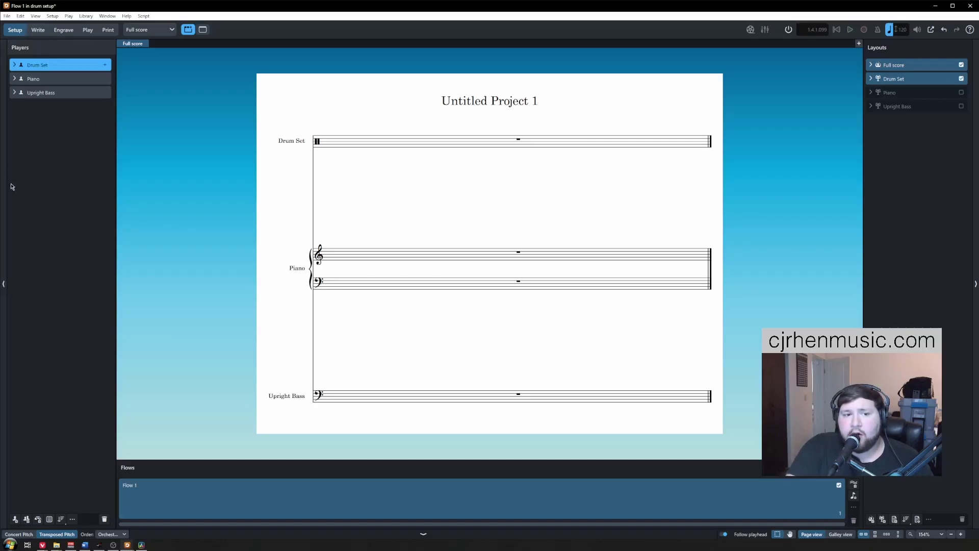
# Expand the Drum Set, Piano and Upright Bass players to show their instruments
pyautogui.click(2, 229)
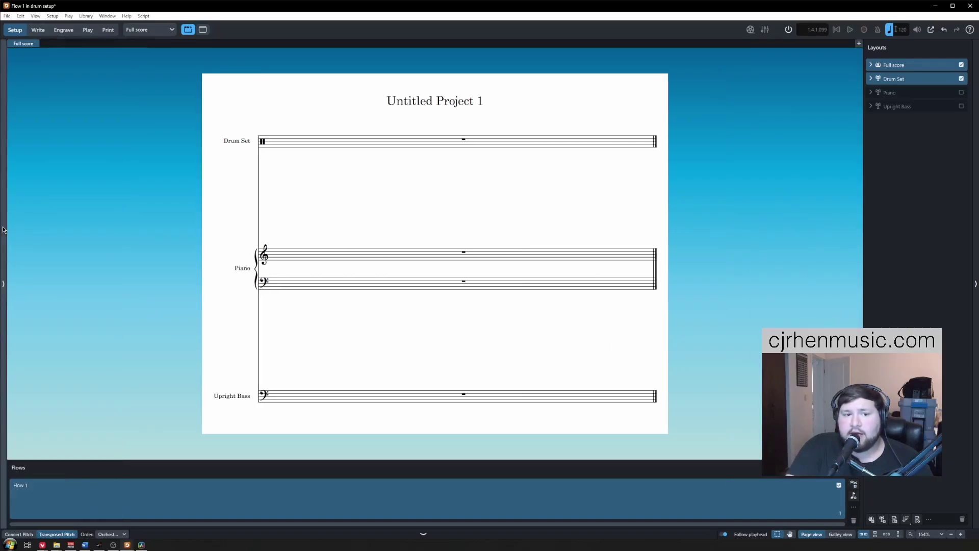
pyautogui.click(3, 227)
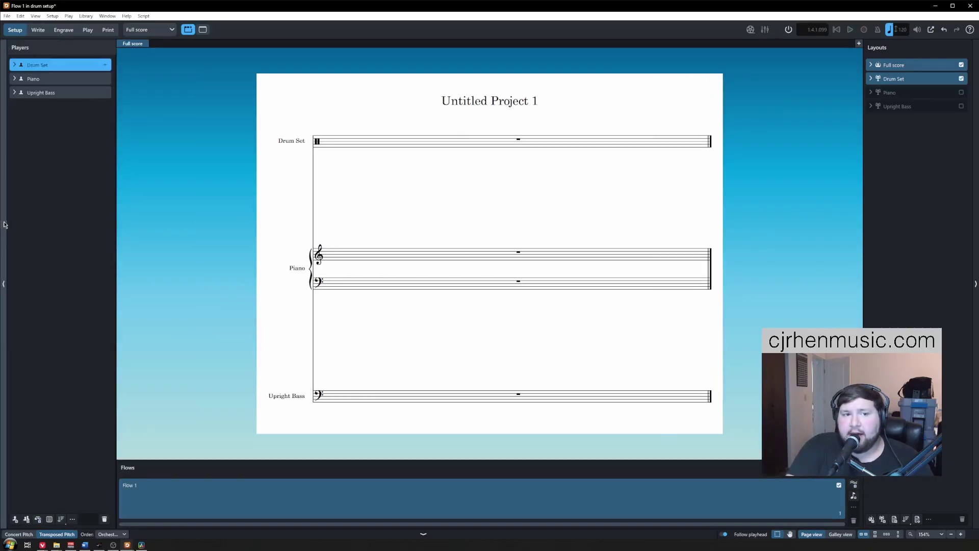
pyautogui.click(14, 65)
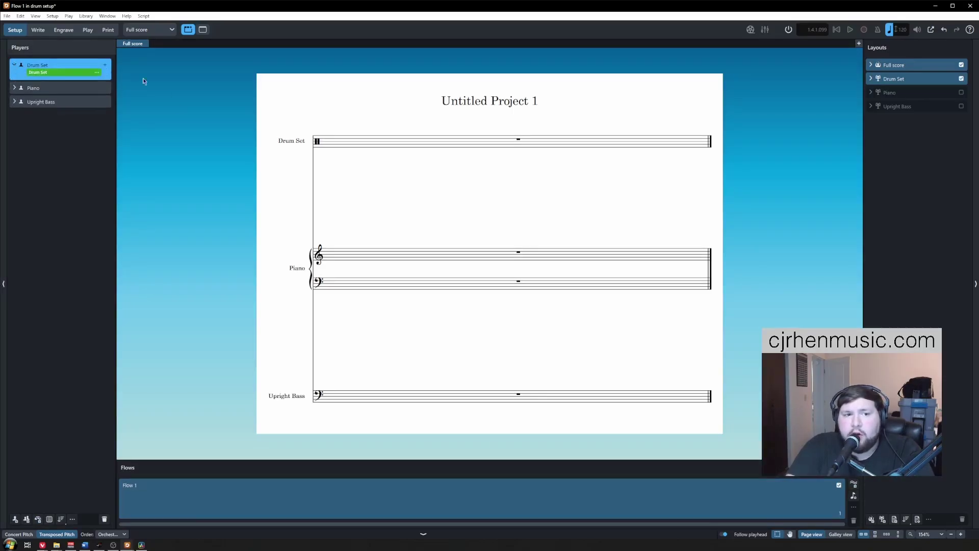
pyautogui.click(14, 87)
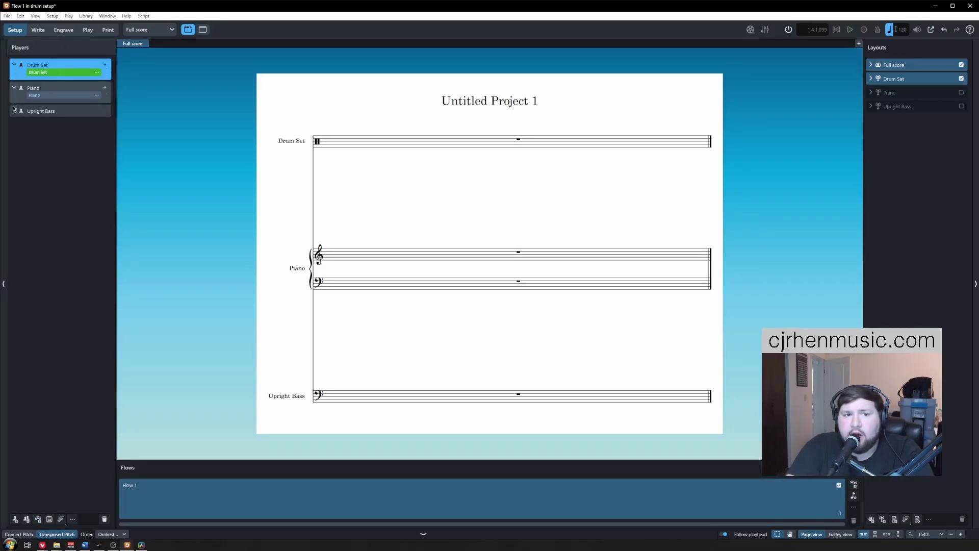
pyautogui.click(15, 111)
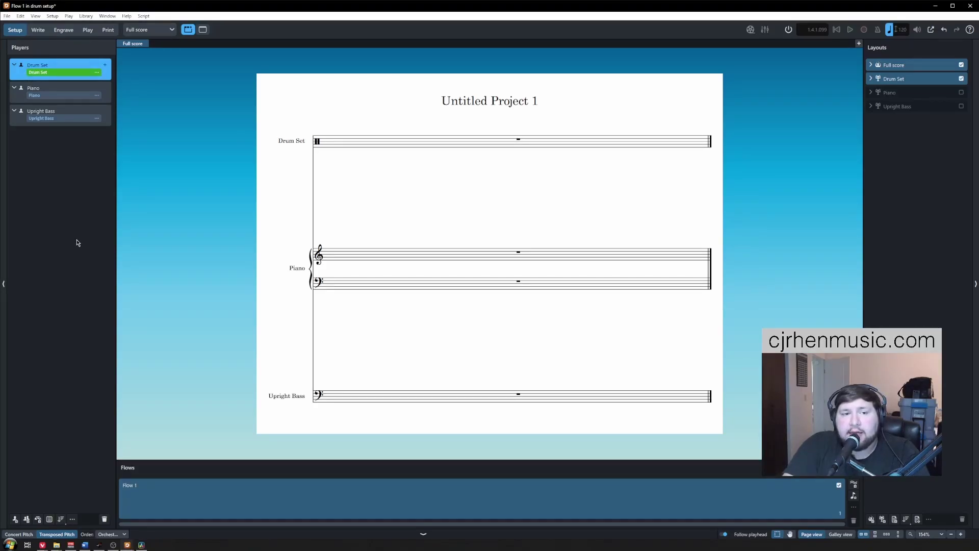
# Edit the drum set's percussion kit, adding slashes with stems and slashes without stems at staff position 0
pyautogui.click(97, 73)
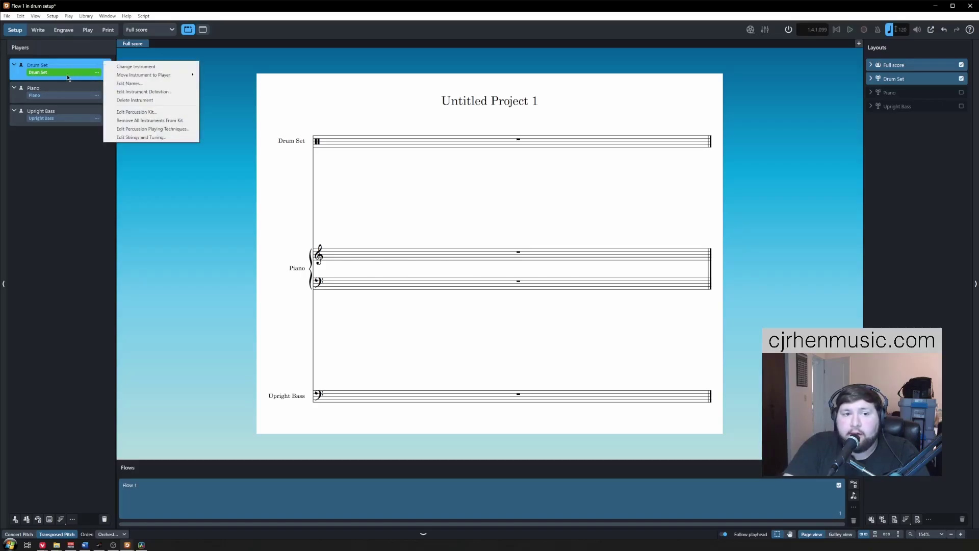
pyautogui.click(174, 113)
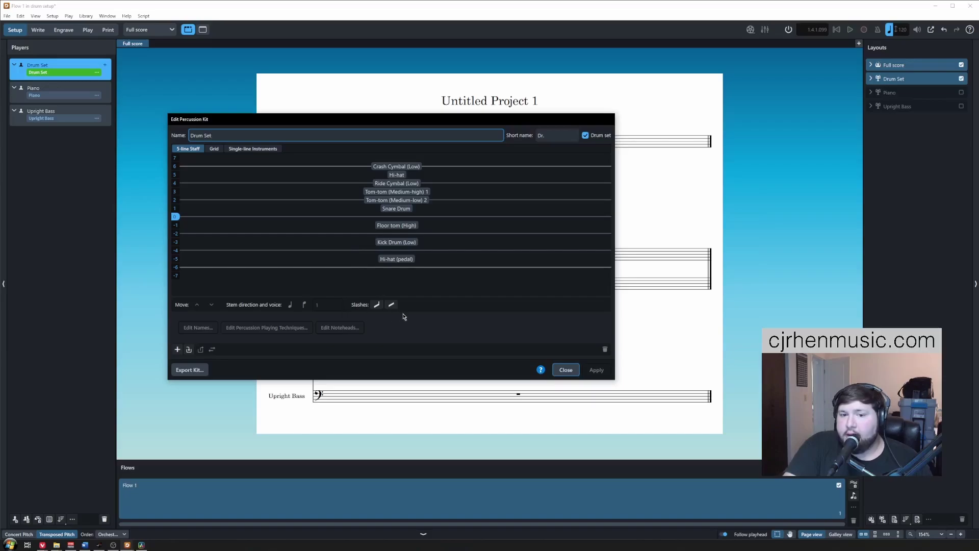
pyautogui.click(377, 306)
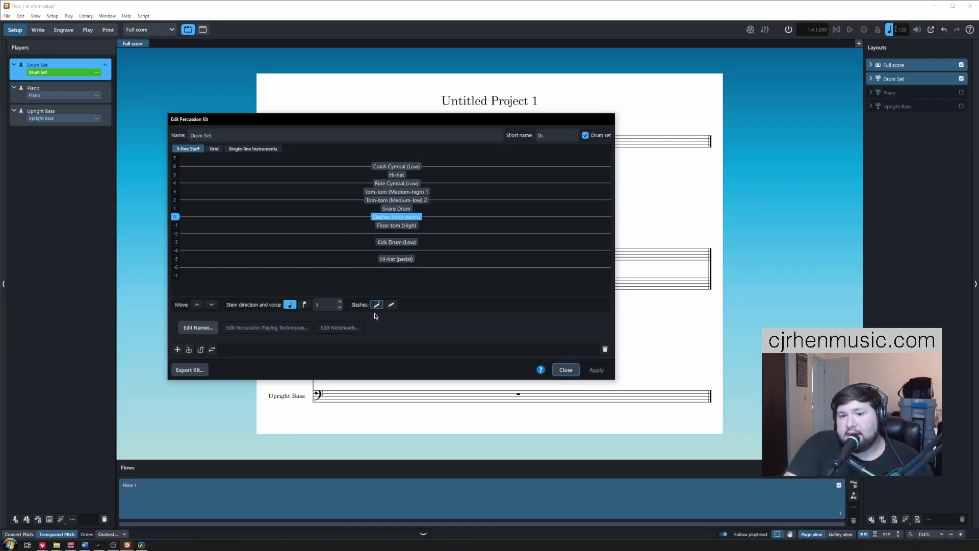
pyautogui.click(391, 305)
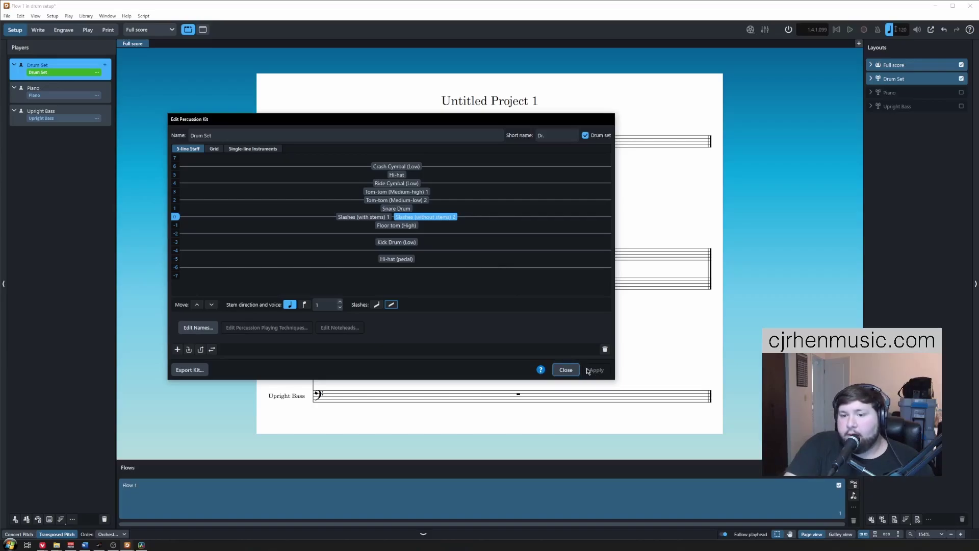
pyautogui.click(569, 372)
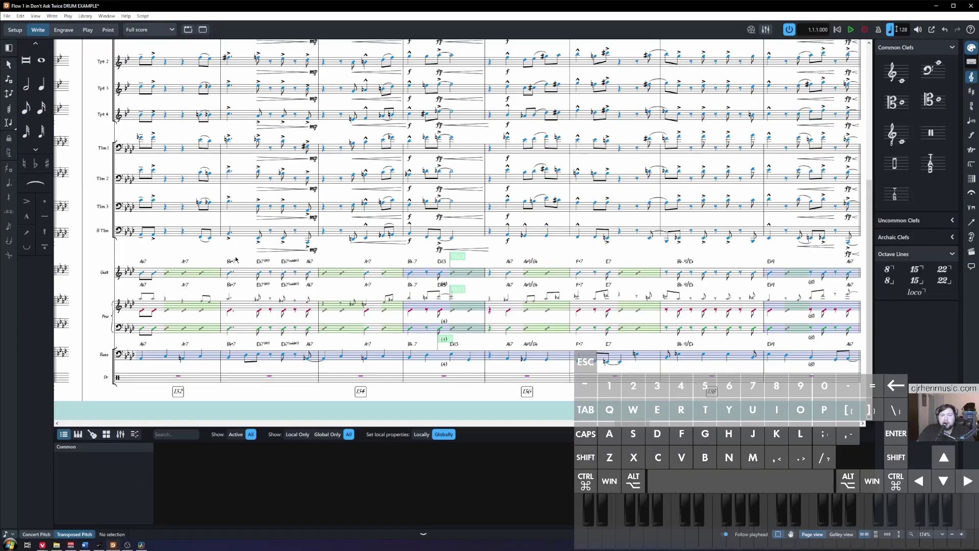
pyautogui.scroll(2, 214, 261)
pyautogui.scroll(3, 214, 262)
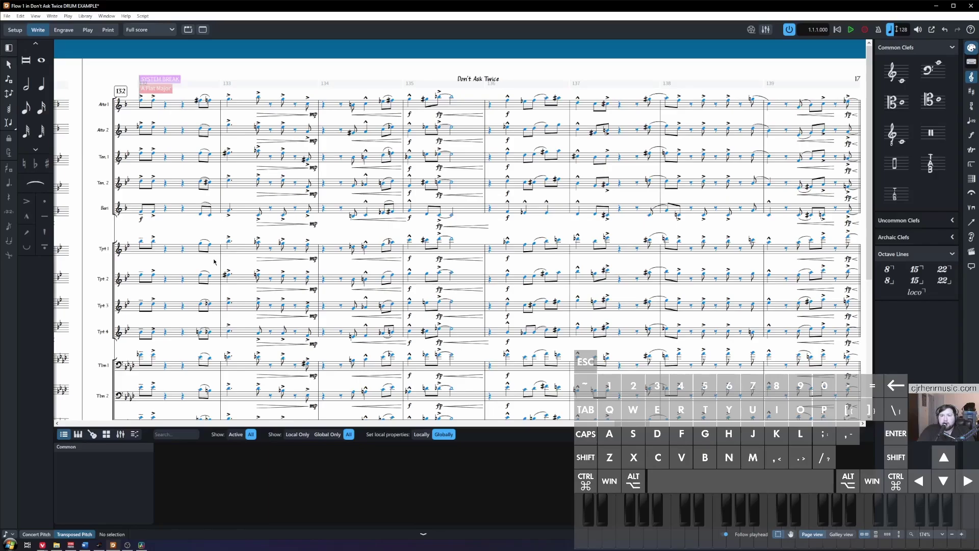
pyautogui.scroll(-5, 386, 237)
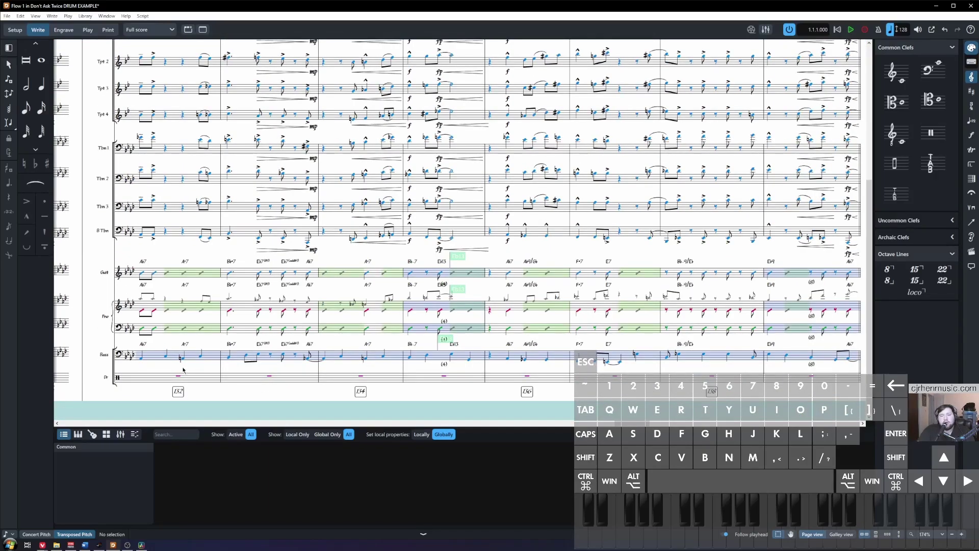
pyautogui.scroll(-1, 182, 376)
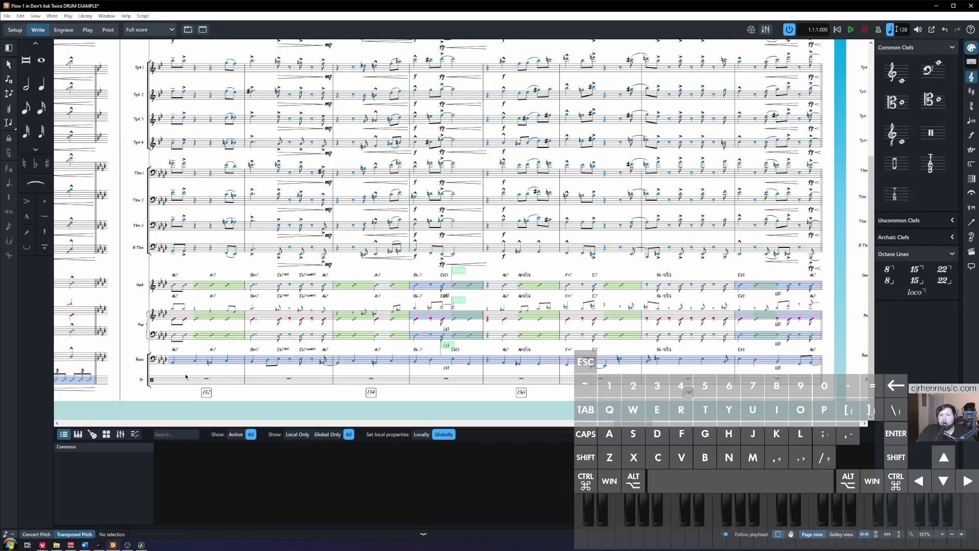
pyautogui.scroll(1, 186, 372)
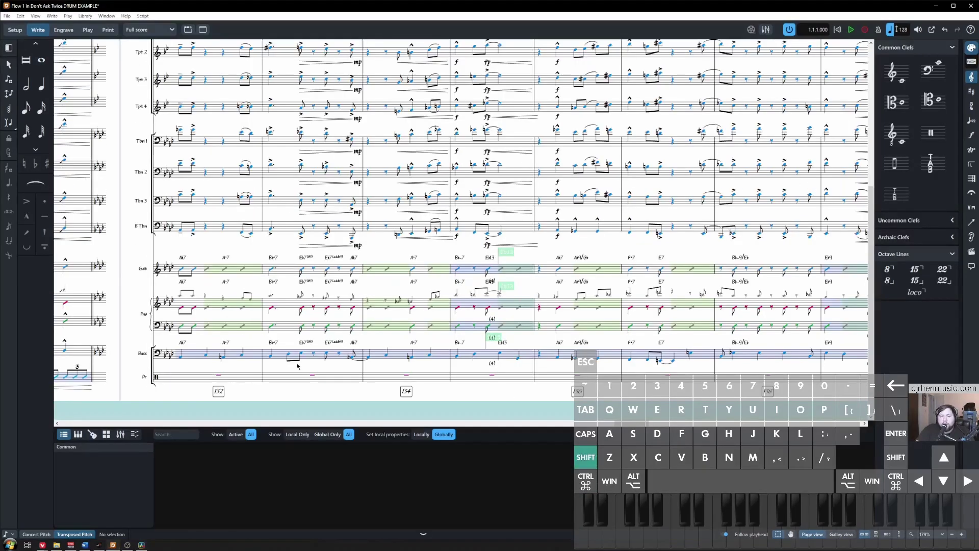
# Delete the slash triplets, together with their fp dynamic and crescendo, from bar 131 of the drum staff
pyautogui.hscroll(-3, 266, 377)
pyautogui.scroll(2, 257, 380)
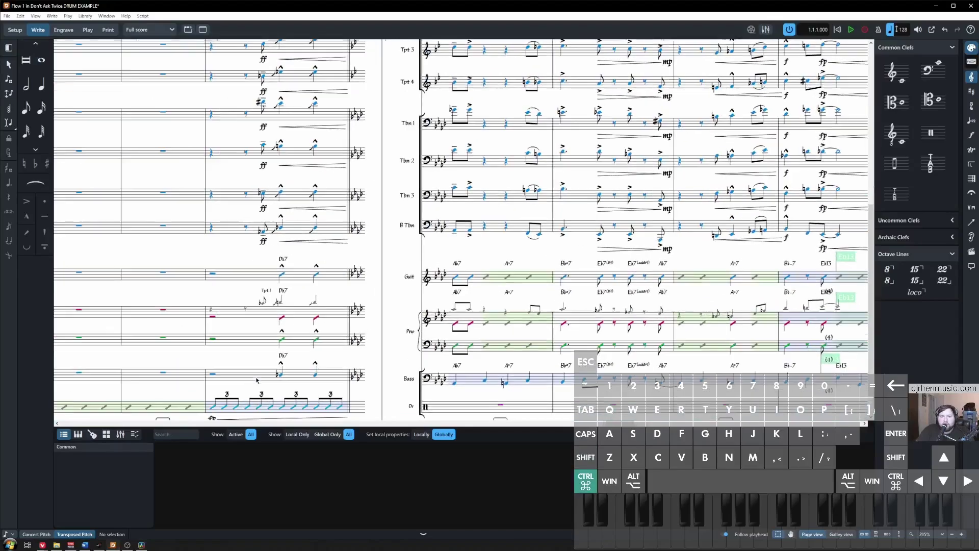
pyautogui.scroll(-1, 257, 380)
pyautogui.hscroll(-2, 357, 377)
pyautogui.scroll(-1, 503, 371)
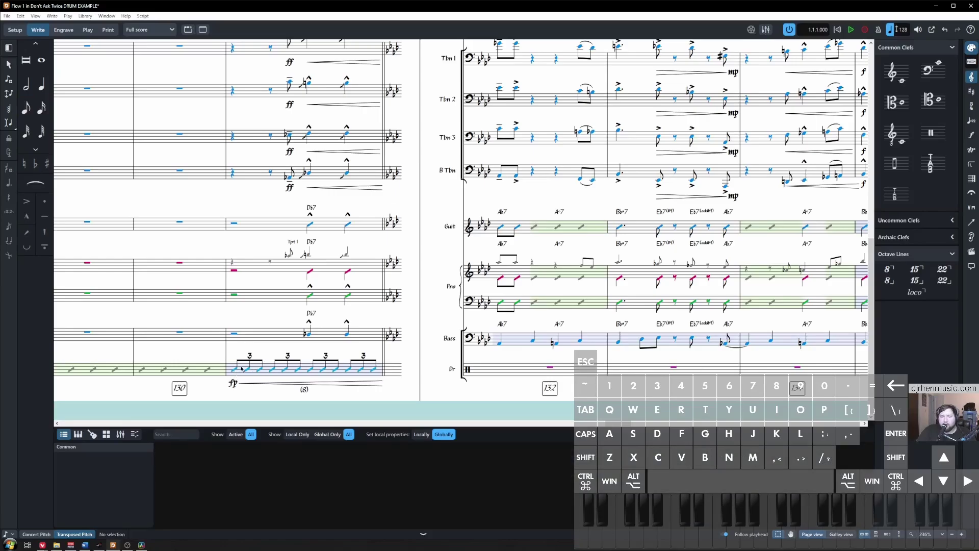
pyautogui.click(241, 368)
pyautogui.keyDown('shift'); pyautogui.click(370, 376); pyautogui.keyUp('shift')
pyautogui.press('BackSpace')
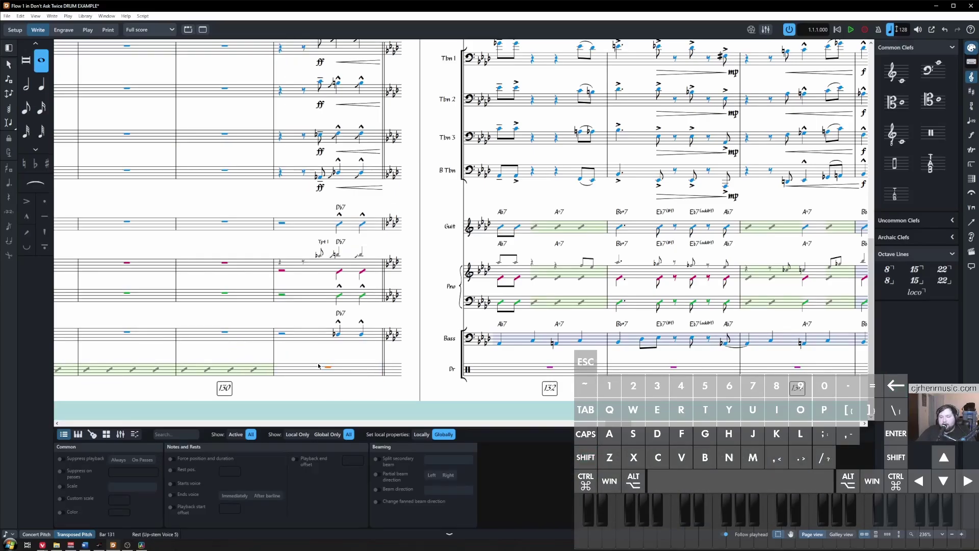
# Start note input at the beginning of bar 131 on the drum staff with the snare drum as the input instrument
pyautogui.press('Return')
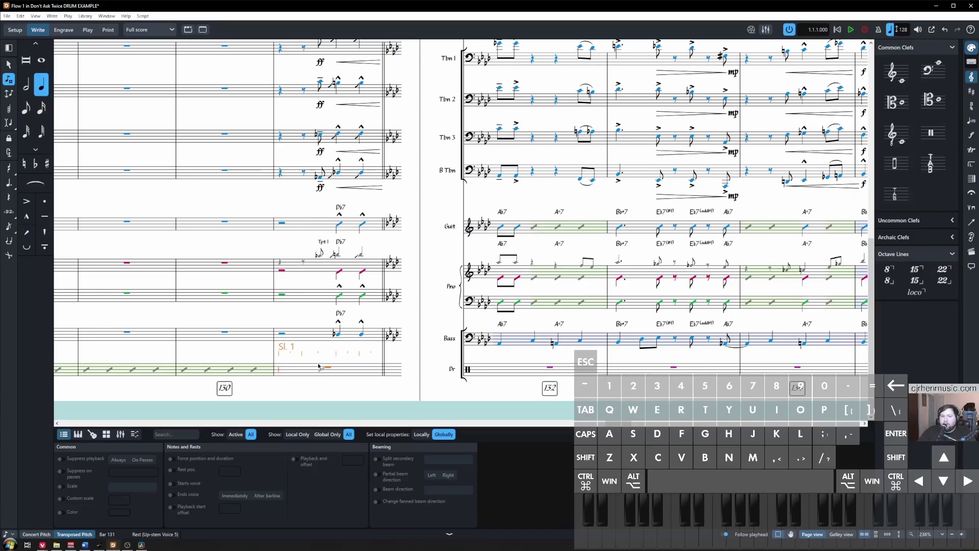
pyautogui.press('Up')
pyautogui.press('Up')
pyautogui.press('Up')
pyautogui.press('Up')
pyautogui.press('Up')
pyautogui.press('Down')
pyautogui.press('Down')
pyautogui.press('Down')
pyautogui.press('Down')
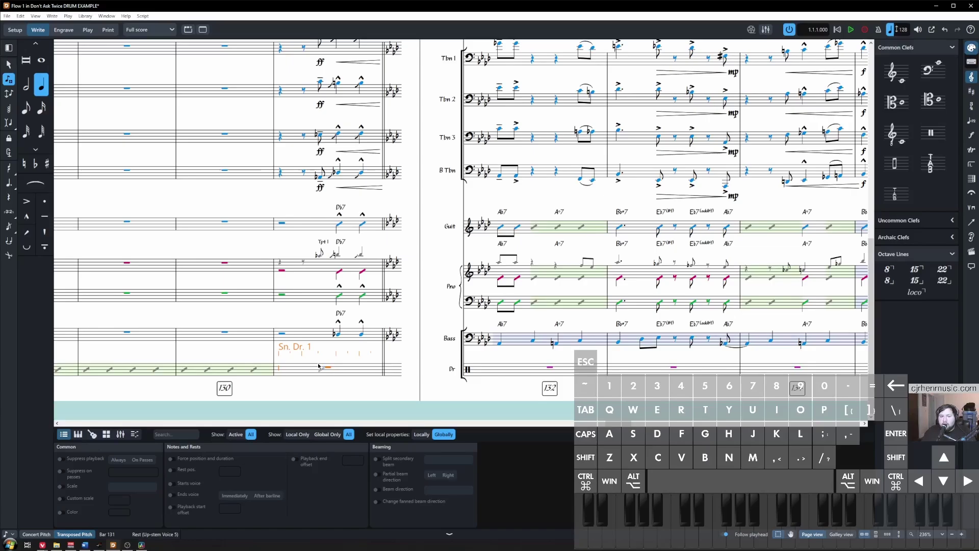
# Fill bar 131 of the drum staff with eighth-note triplets played by snare drum and floor tom together
pyautogui.press('5')
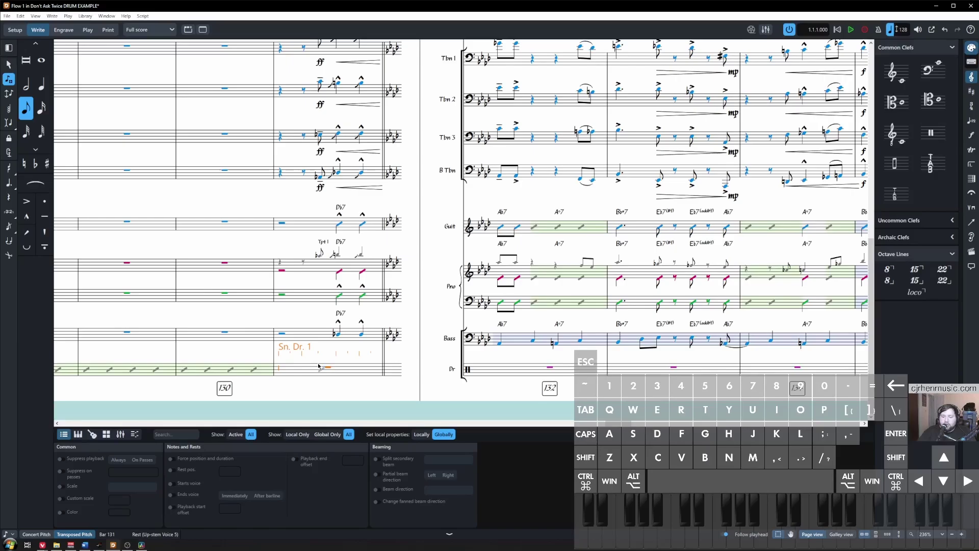
pyautogui.hotkey('shift', 'q')
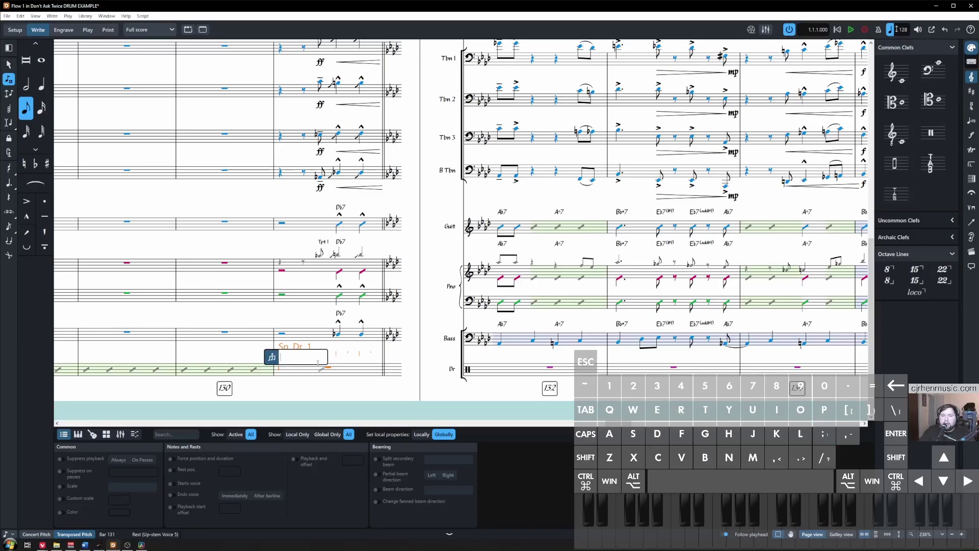
pyautogui.write('3')
pyautogui.press('Return')
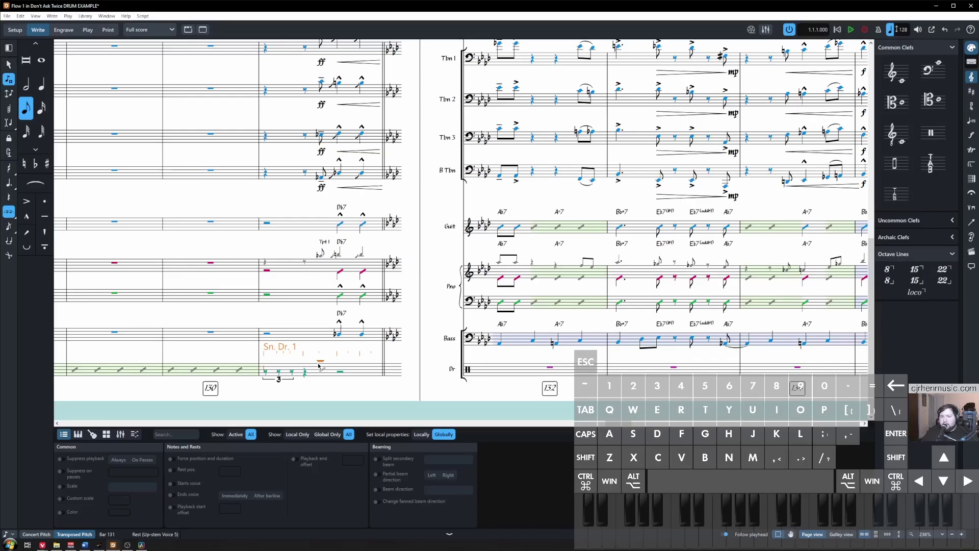
pyautogui.hotkey('ctrl', 'v')
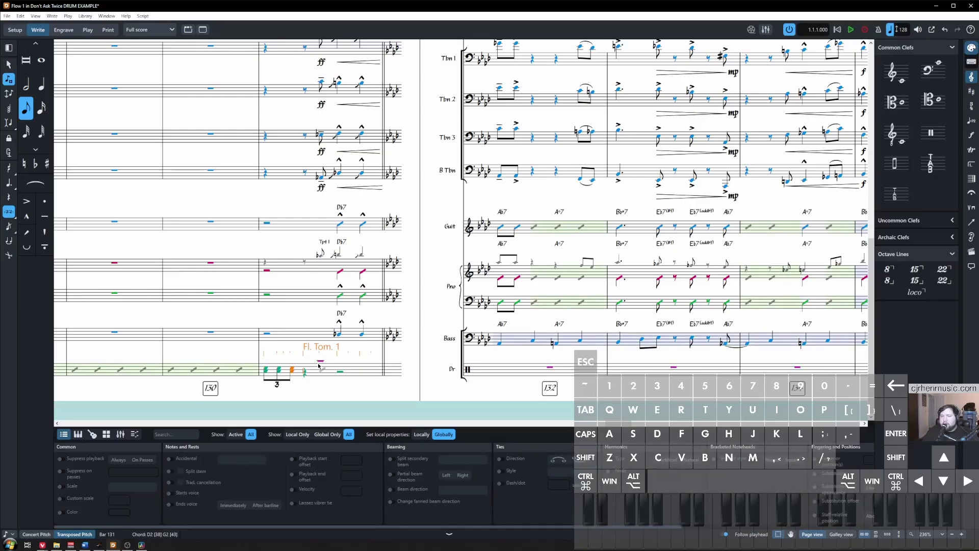
pyautogui.hotkey('ctrl', 'v')
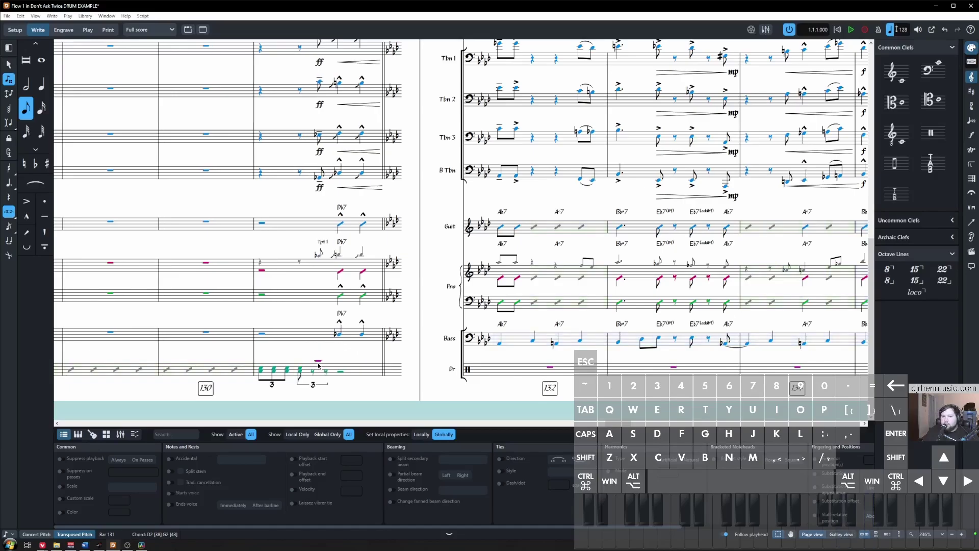
pyautogui.hotkey('ctrl', 'v')
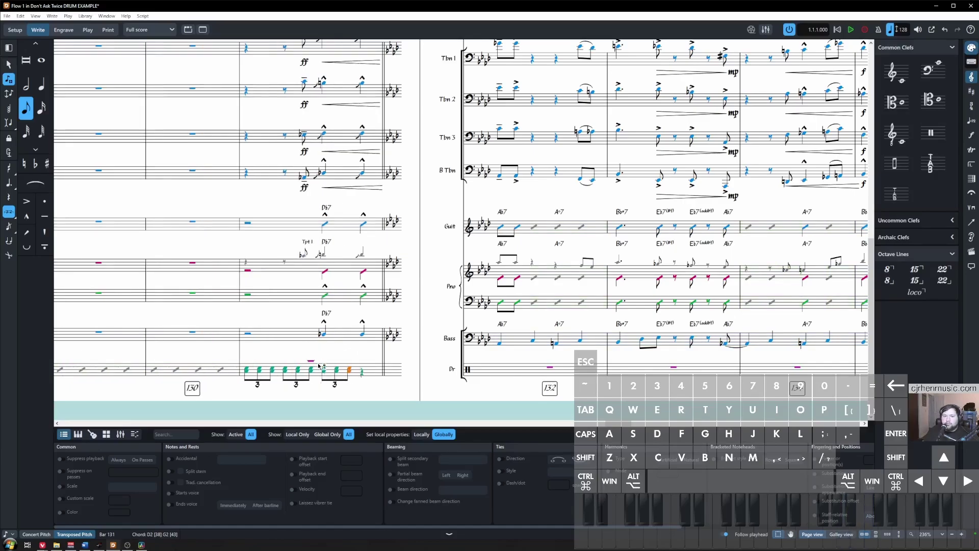
pyautogui.hotkey('ctrl', 'v')
# Add a percussion legend for sounding instruments to all the triplets in bar 131 of the drum staff
pyautogui.scroll(3, 319, 366)
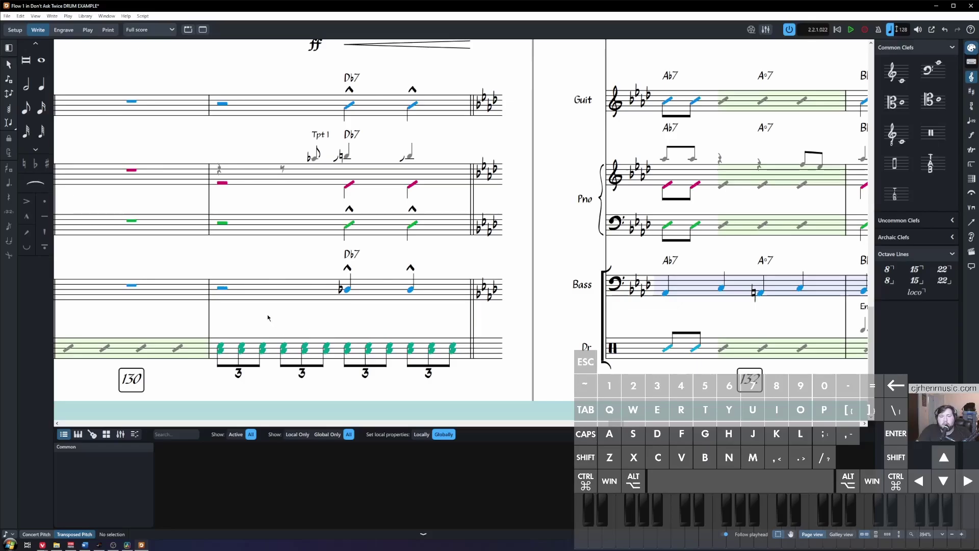
pyautogui.click(221, 351)
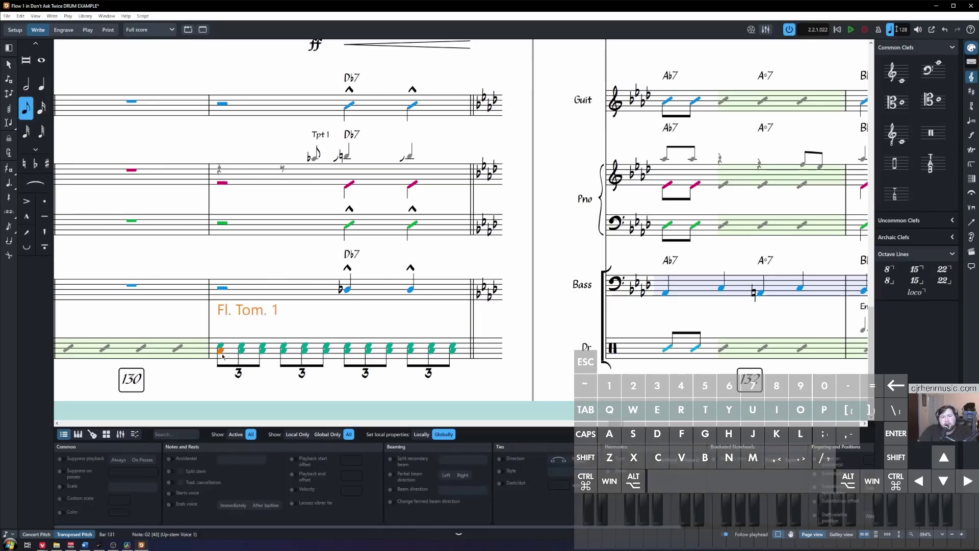
pyautogui.keyDown('shift'); pyautogui.click(452, 349); pyautogui.keyUp('shift')
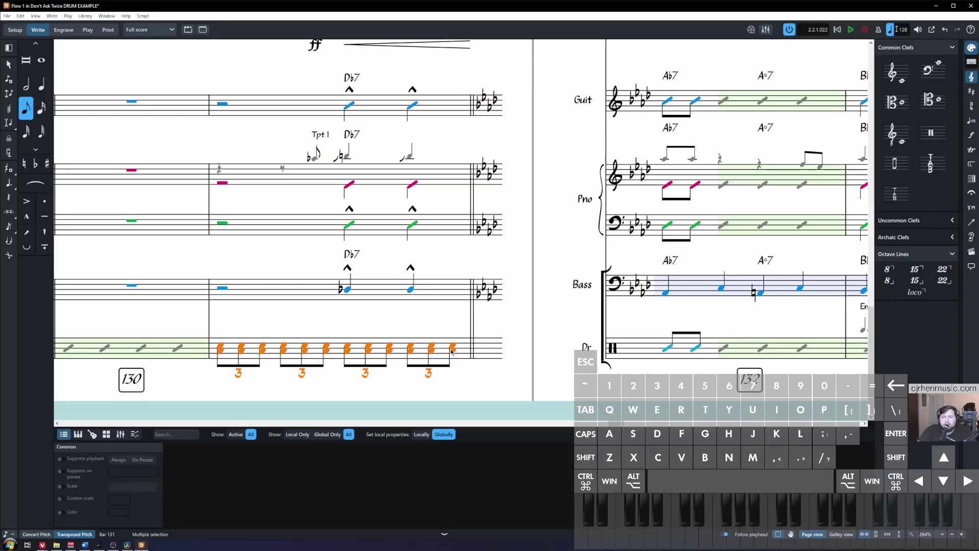
pyautogui.rightClick(452, 351)
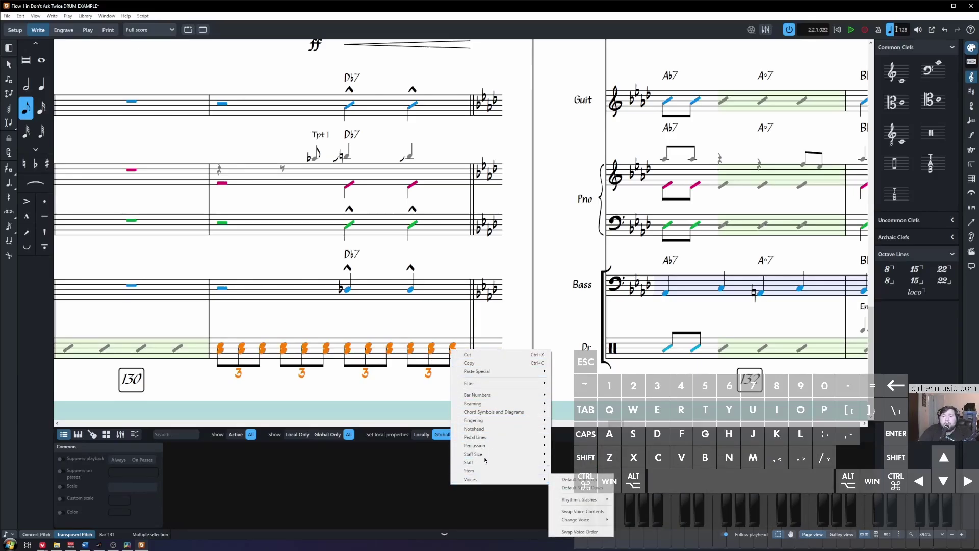
pyautogui.moveTo(488, 450)
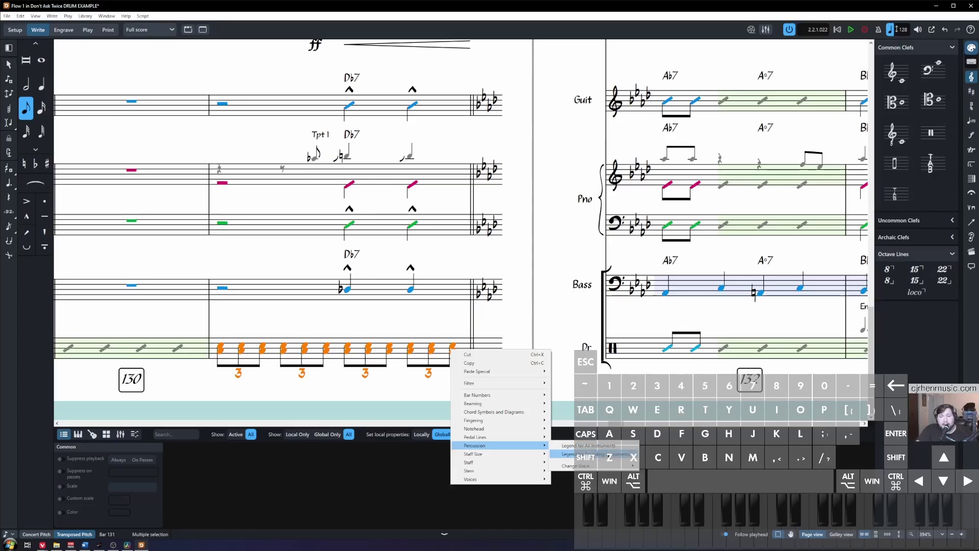
pyautogui.click(594, 454)
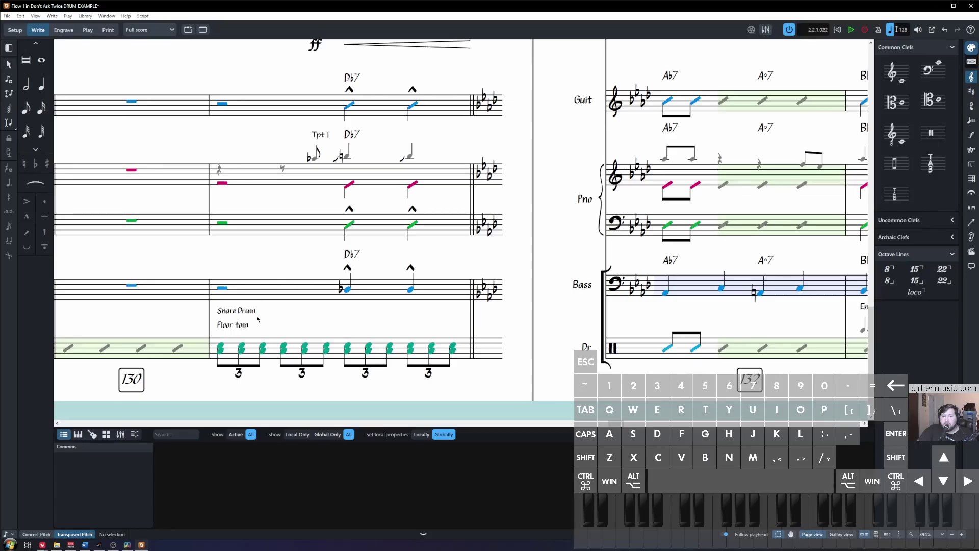
# Undo the percussion legend above bar 131
pyautogui.click(246, 311)
pyautogui.hotkey('ctrl', 'z')
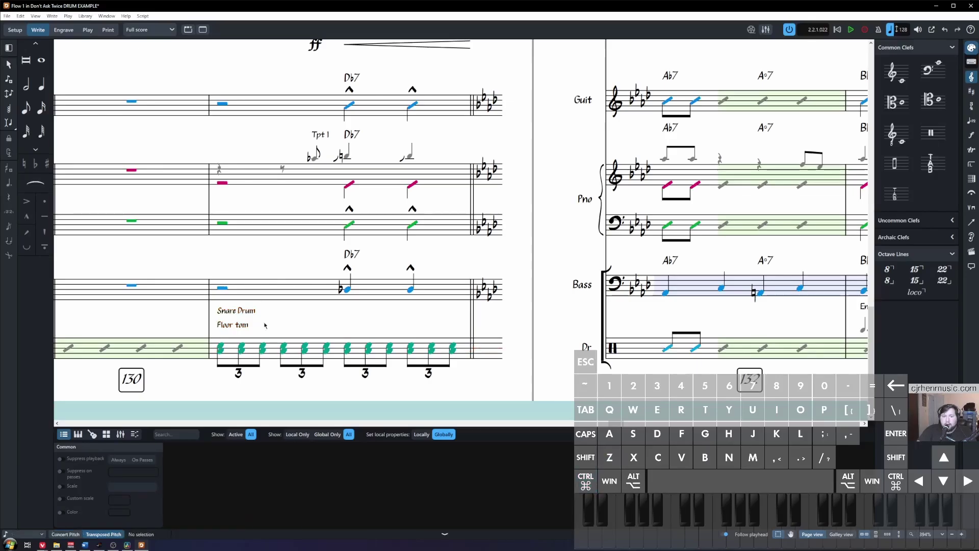
pyautogui.hotkey('ctrl', 'z')
pyautogui.hotkey('ctrl', 'z')
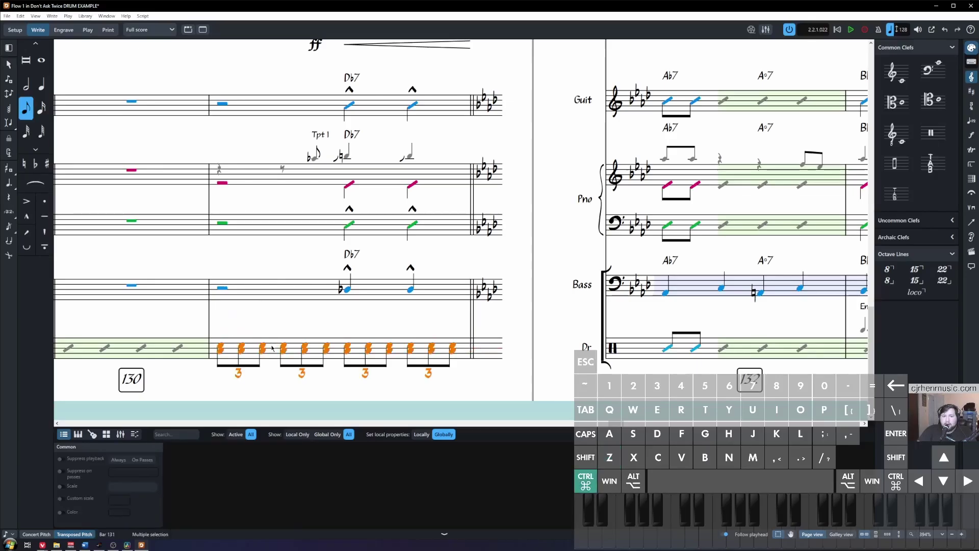
pyautogui.rightClick(288, 350)
pyautogui.moveTo(369, 444)
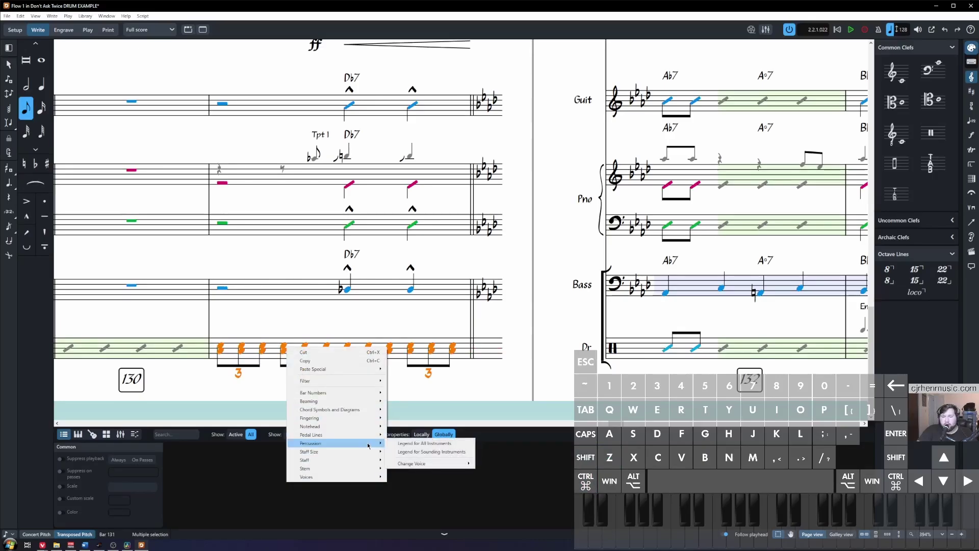
pyautogui.moveTo(465, 463)
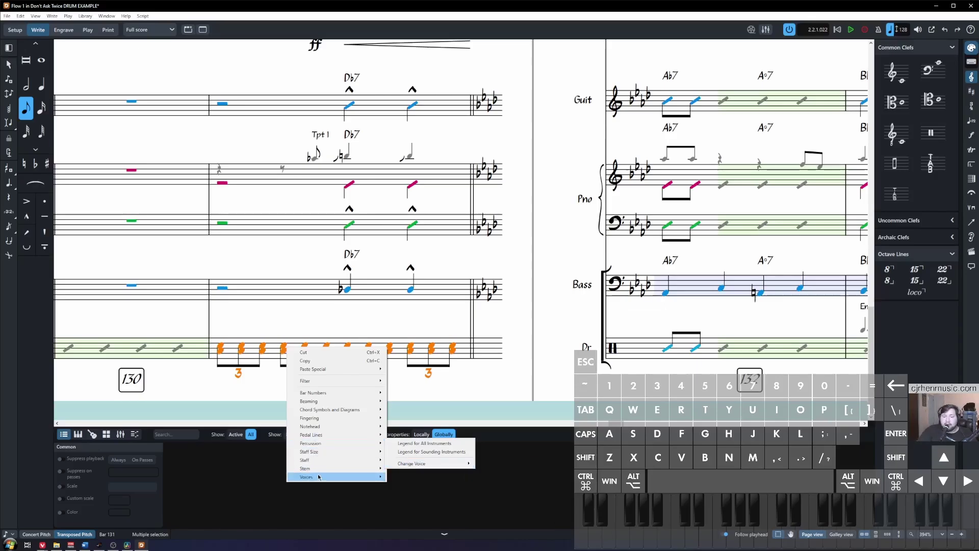
pyautogui.moveTo(325, 478)
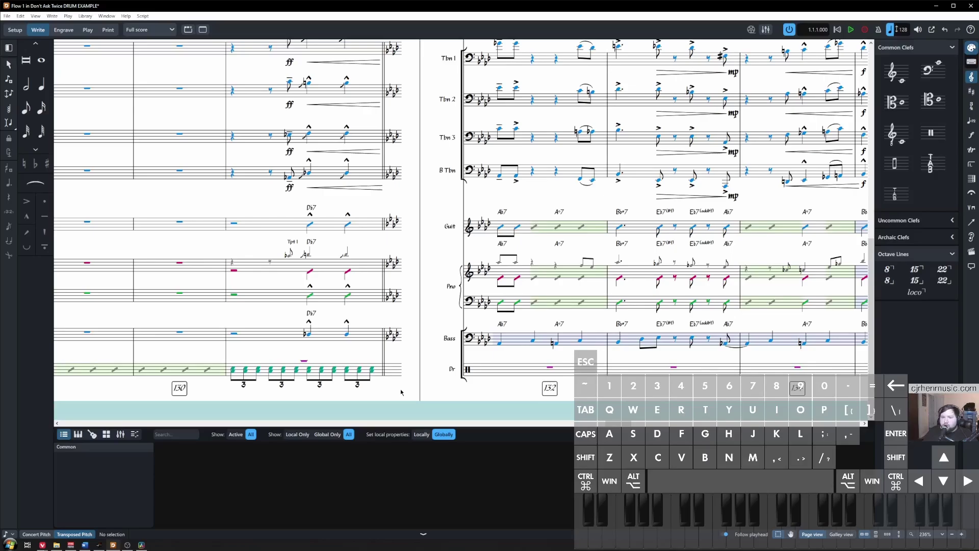
# Enter two eighth-note slashes with stems at the start of bar 132 on the drum staff
pyautogui.click(550, 368)
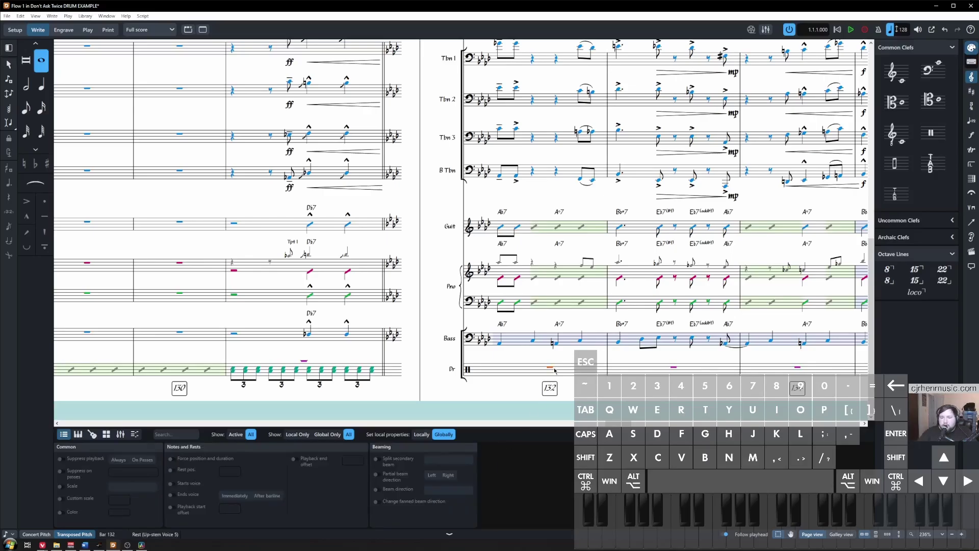
pyautogui.hotkey('shift', 'n')
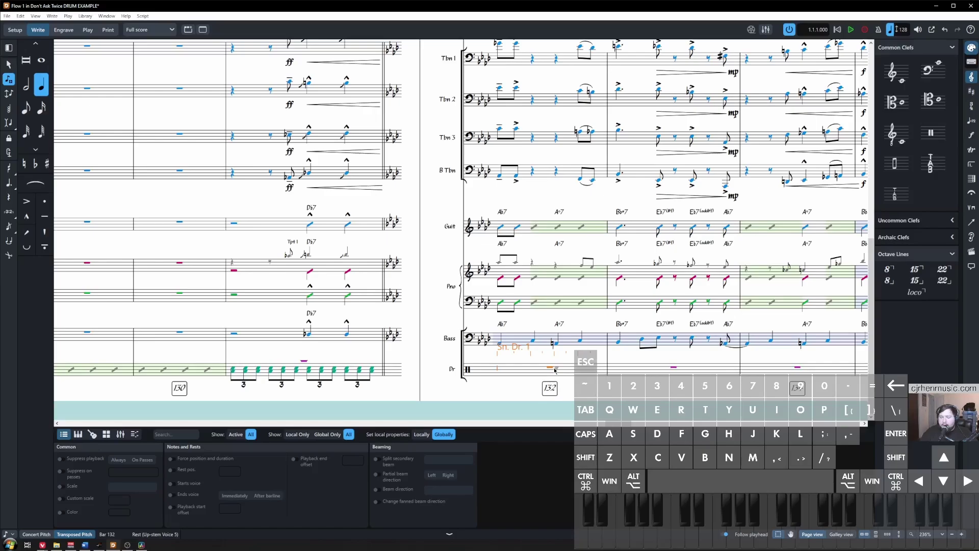
pyautogui.press('Right')
pyautogui.press('Down')
pyautogui.press('Up')
pyautogui.press('5')
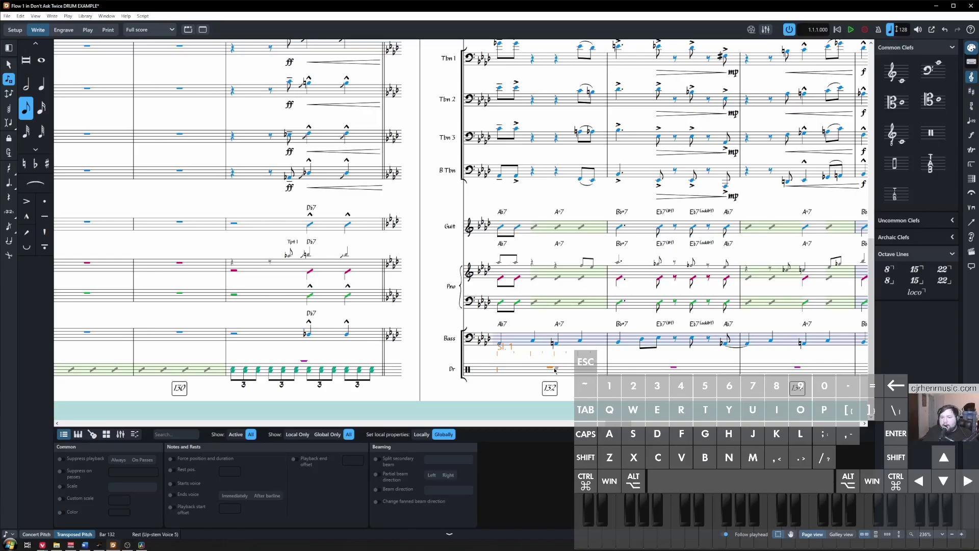
pyautogui.press('a')
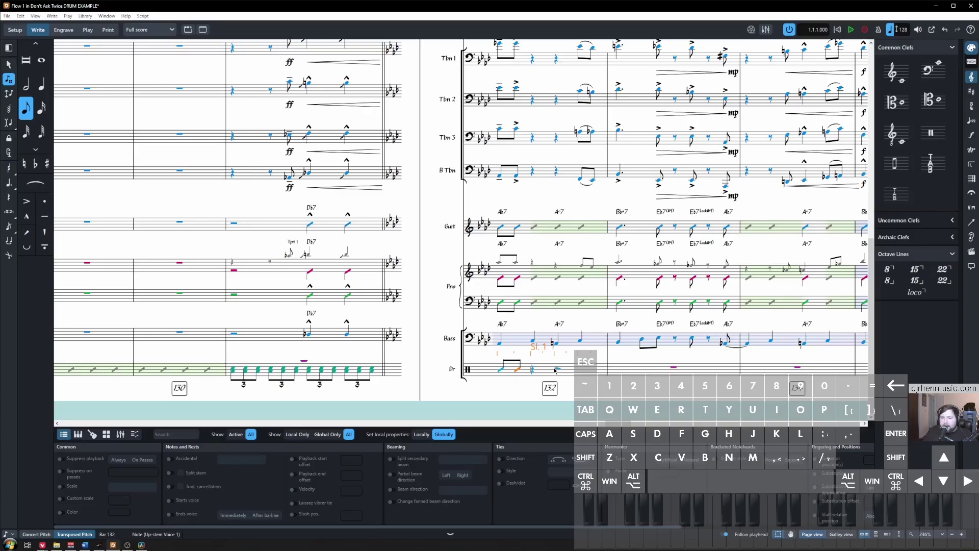
pyautogui.click(545, 355)
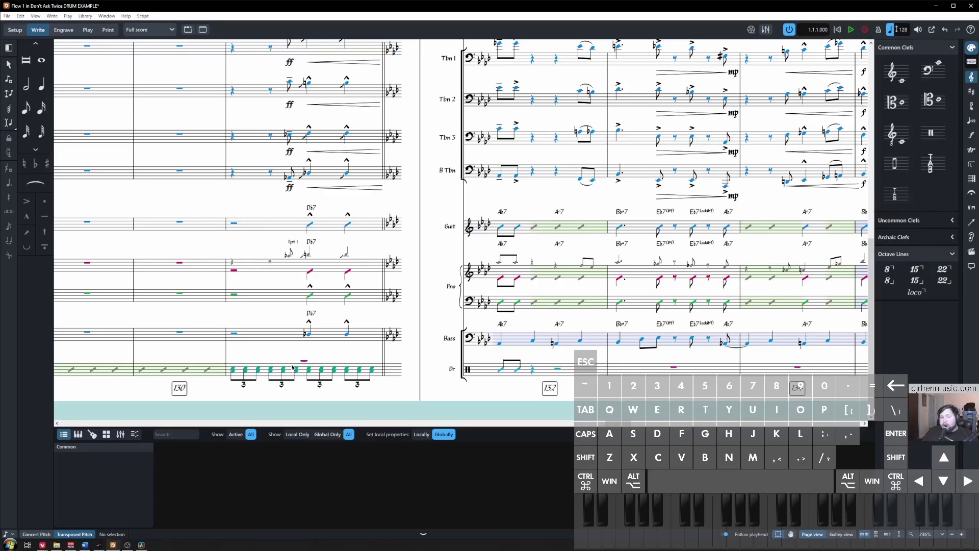
# Remove the leftover rest above the triplets in bar 131 of the drum staff
pyautogui.click(302, 377)
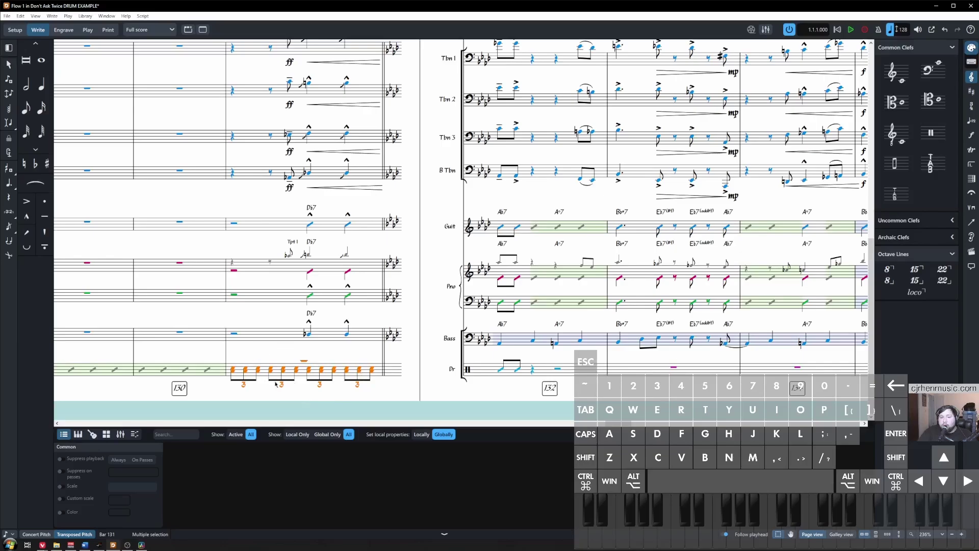
pyautogui.click(21, 16)
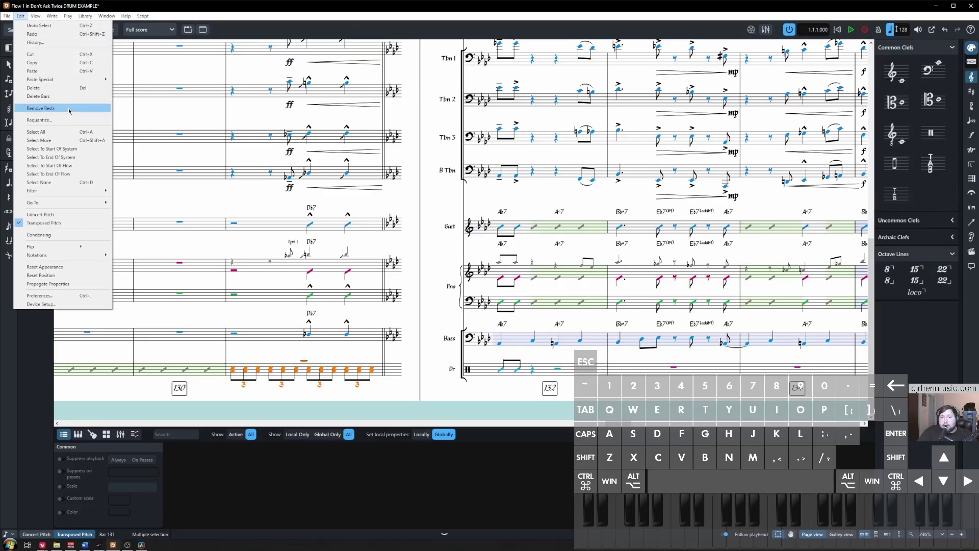
pyautogui.press('Escape')
pyautogui.press('Escape')
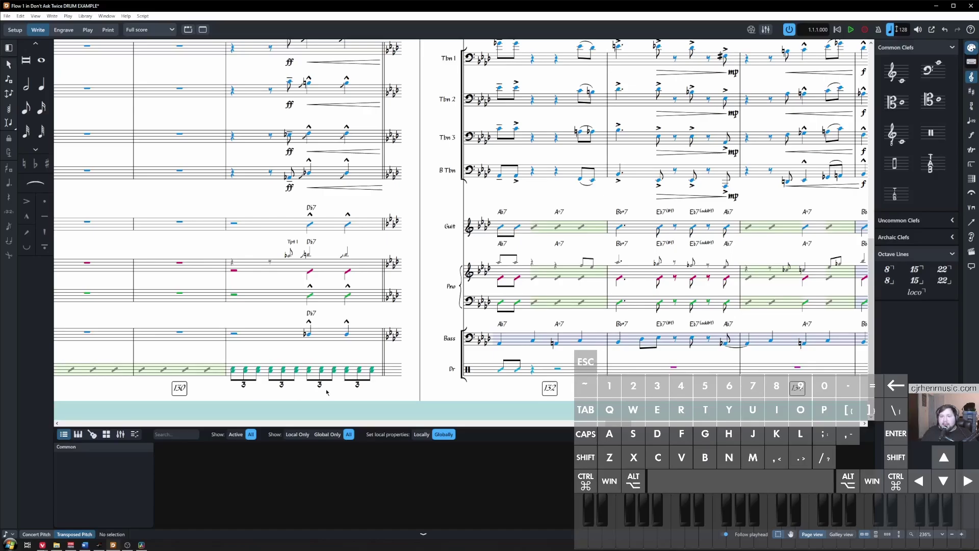
pyautogui.hscroll(5, 280, 357)
pyautogui.click(294, 363)
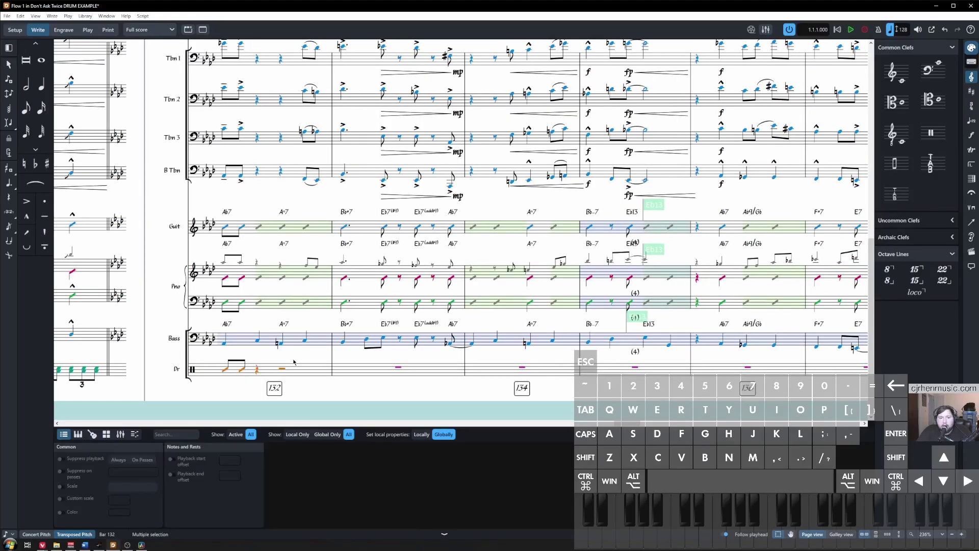
pyautogui.click(257, 377)
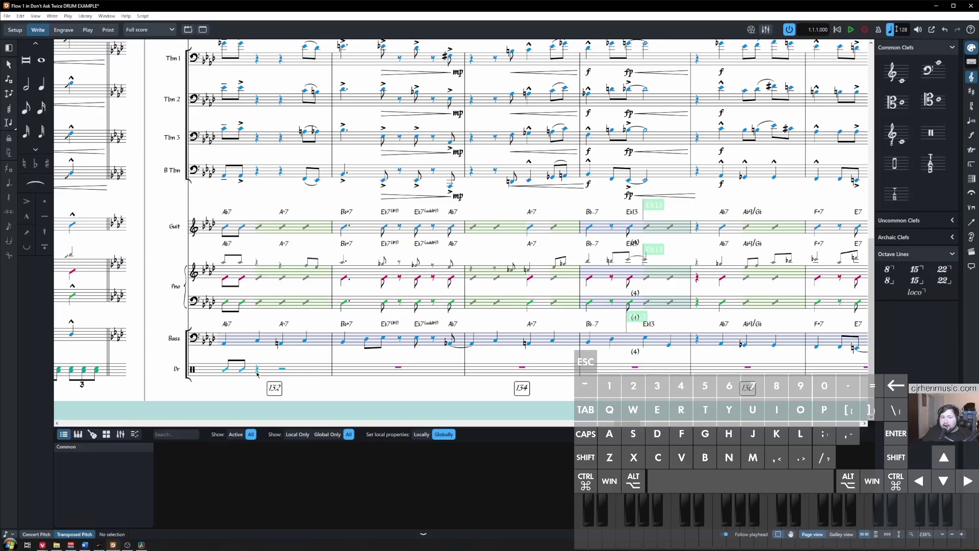
pyautogui.click(257, 373)
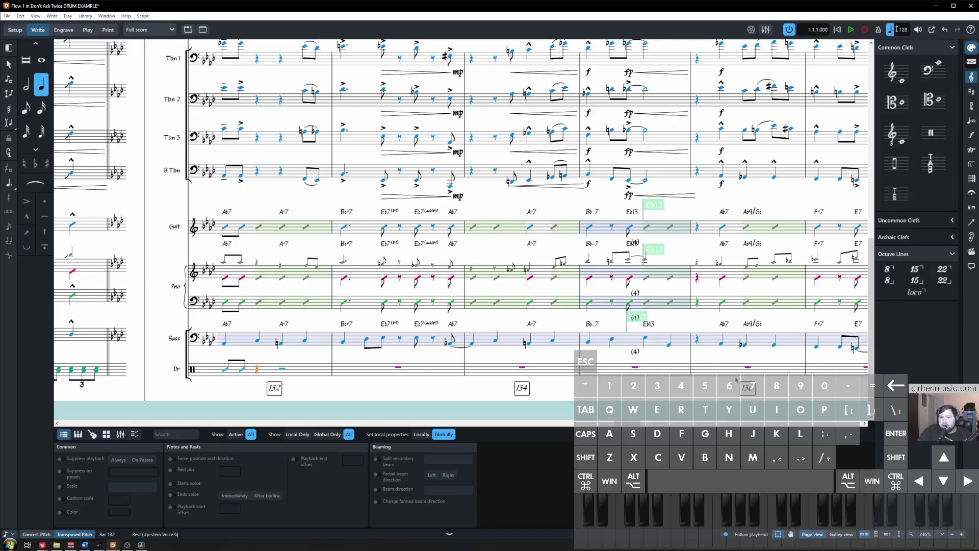
pyautogui.press('7')
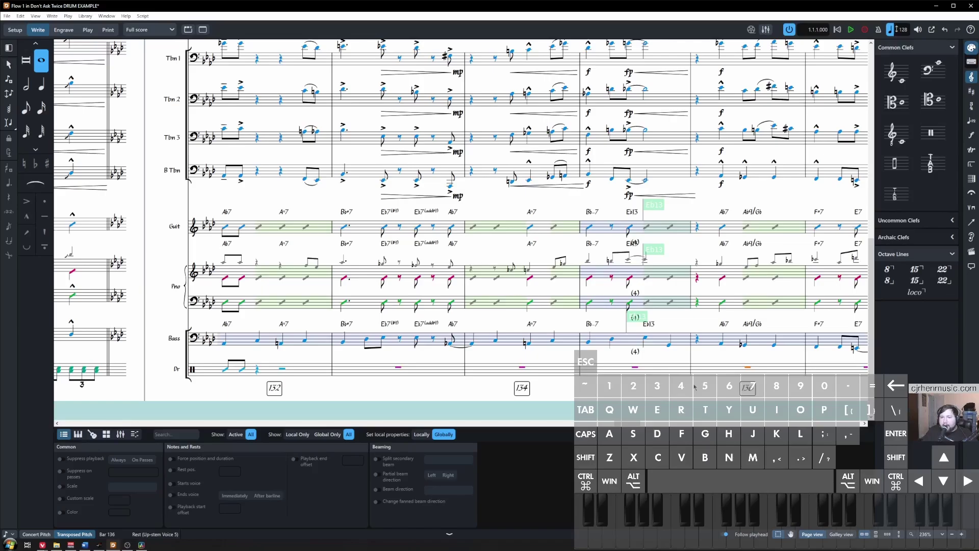
pyautogui.click(361, 392)
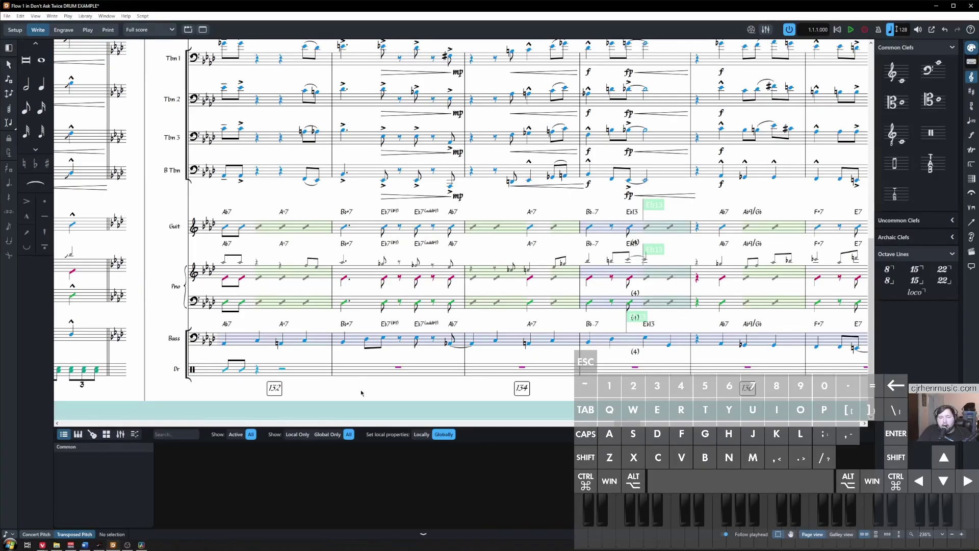
# Fill the rest of bar 132 through bar 135 on the drum staff with a slash region
pyautogui.click(257, 369)
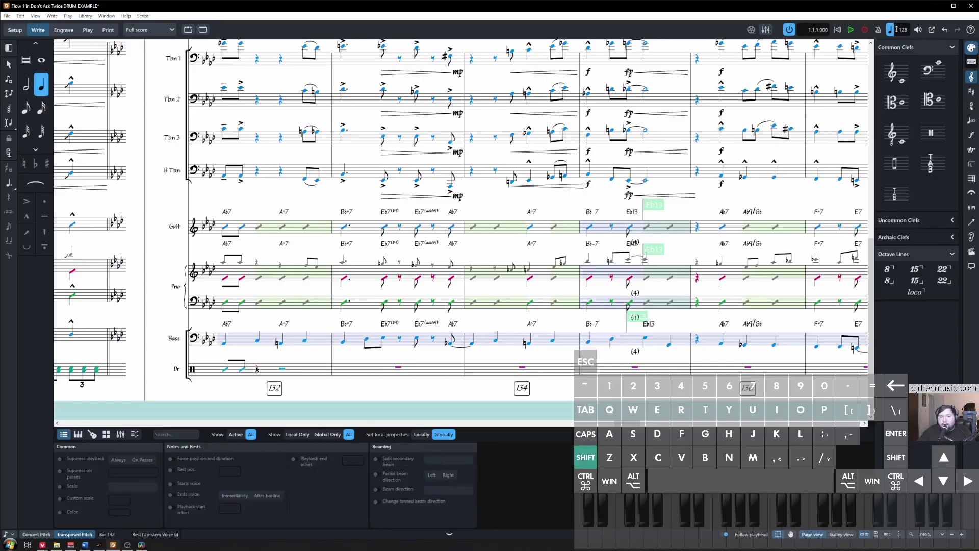
pyautogui.hotkey('shift', 'Right')
pyautogui.hotkey('shift', 'Right')
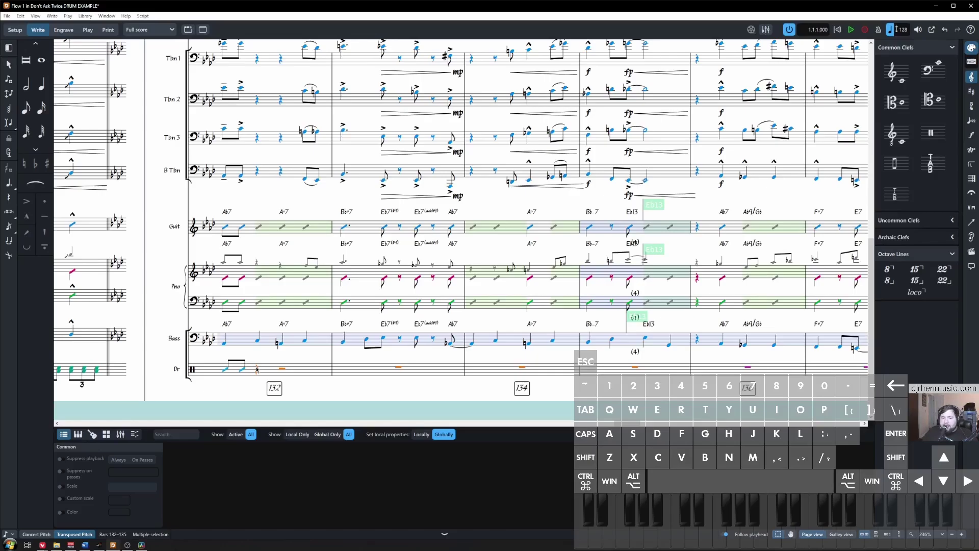
pyautogui.hotkey('shift', 'p')
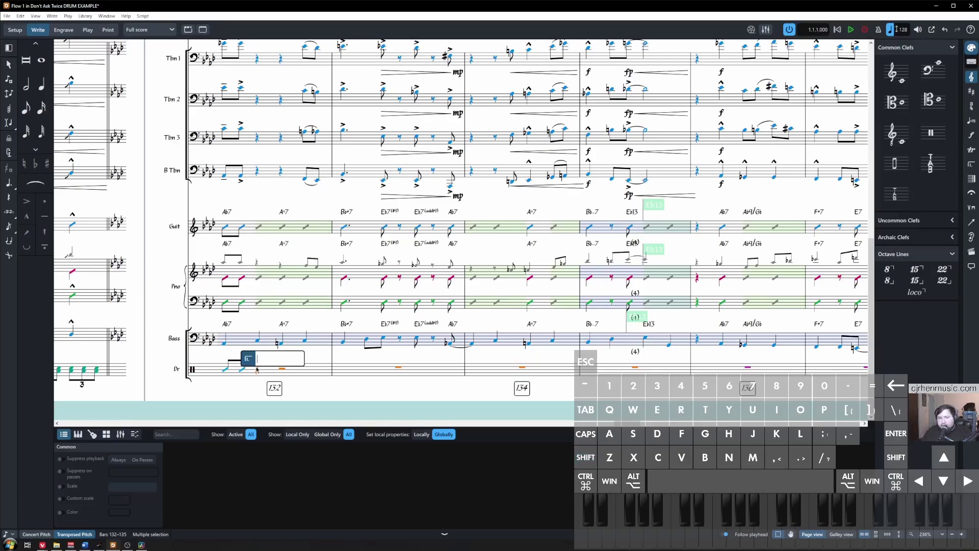
pyautogui.write('slas')
pyautogui.press('Return')
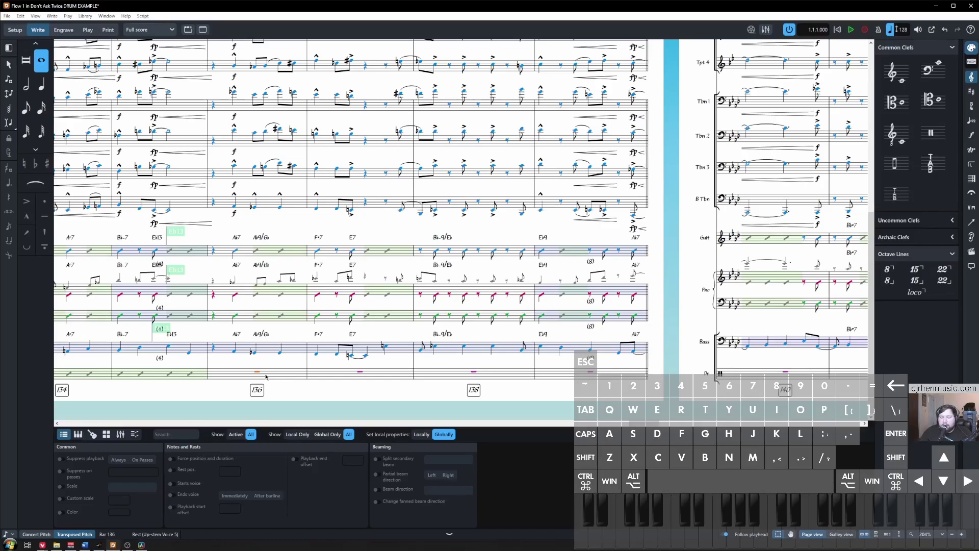
# Enter a kick drum quarter note on beat 1 and a stemmed quarter-note slash on beat 2 of bar 136 in the drum staff
pyautogui.press('Return')
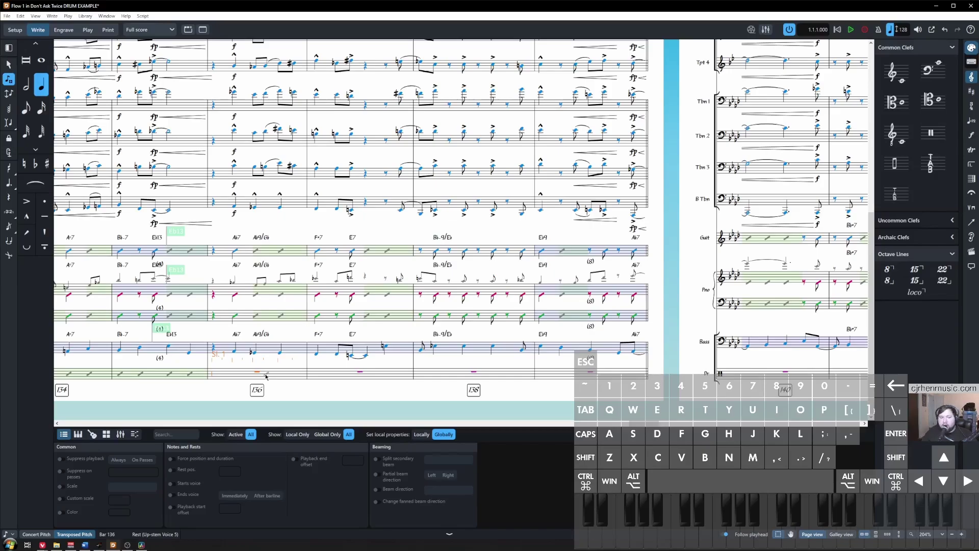
pyautogui.press('c')
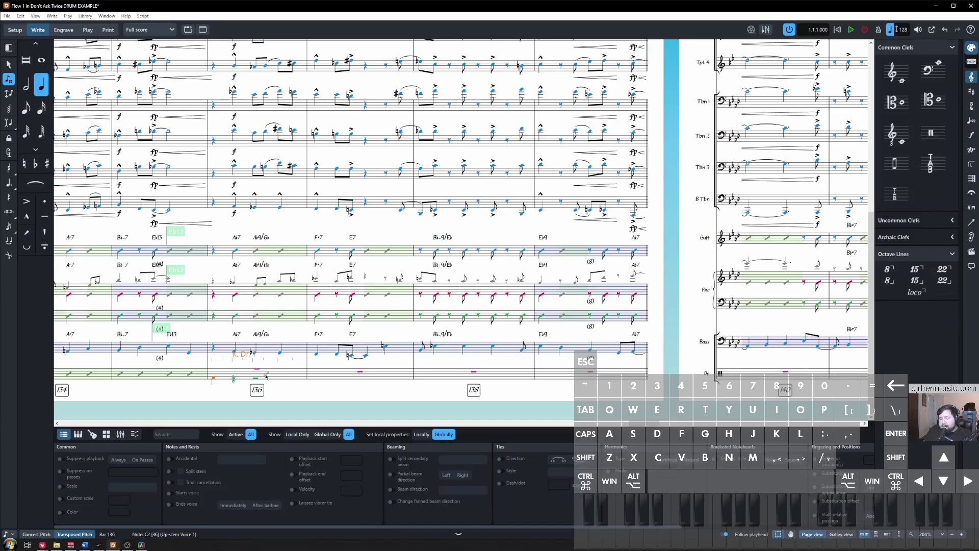
pyautogui.hotkey('alt', 'Up')
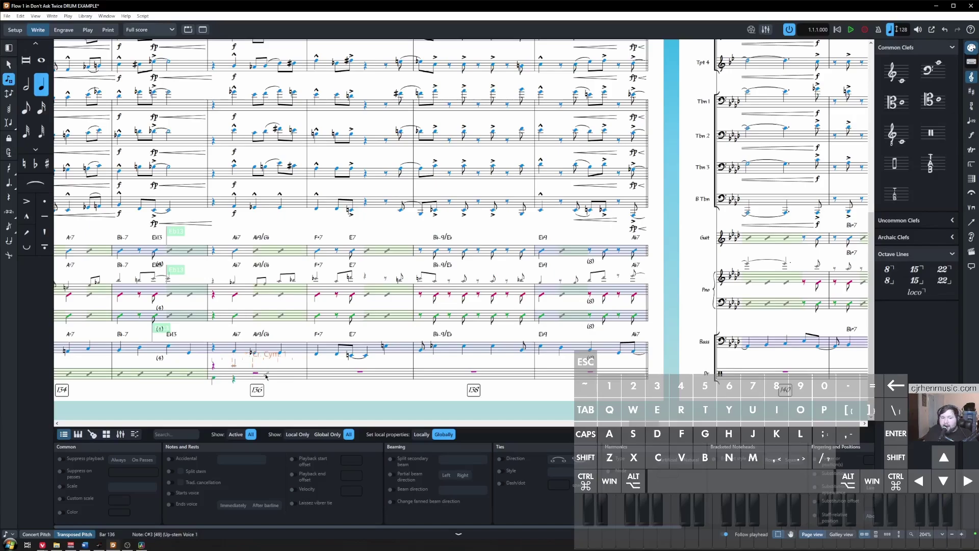
pyautogui.hotkey('ctrl', 'z')
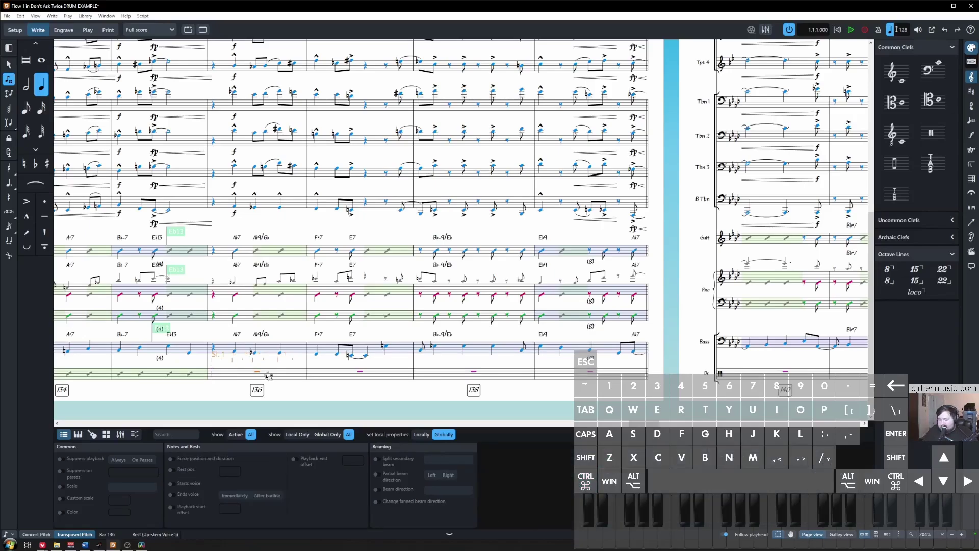
pyautogui.press('y')
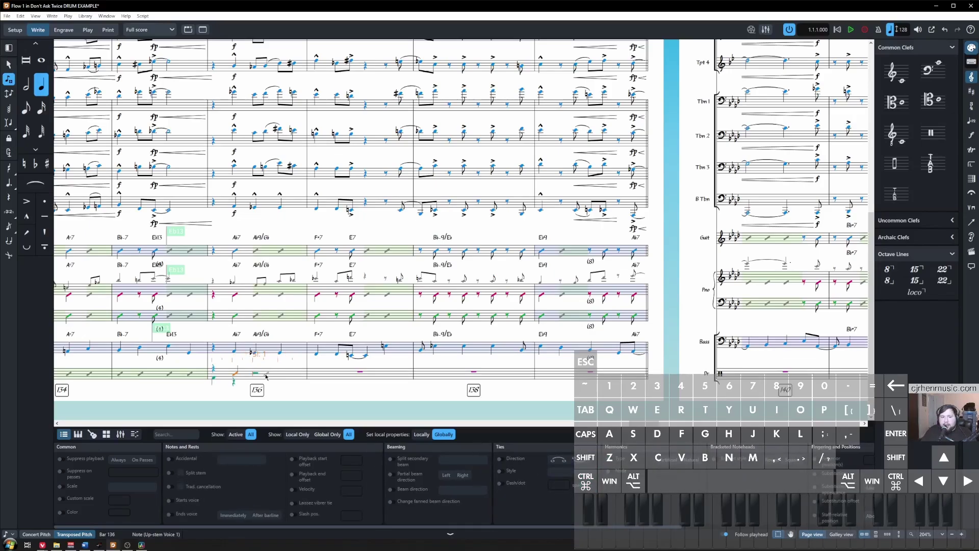
pyautogui.press('Escape')
# Add a slash region on the drum staff from beat 3 of bar 136 through bar 139
pyautogui.click(256, 373)
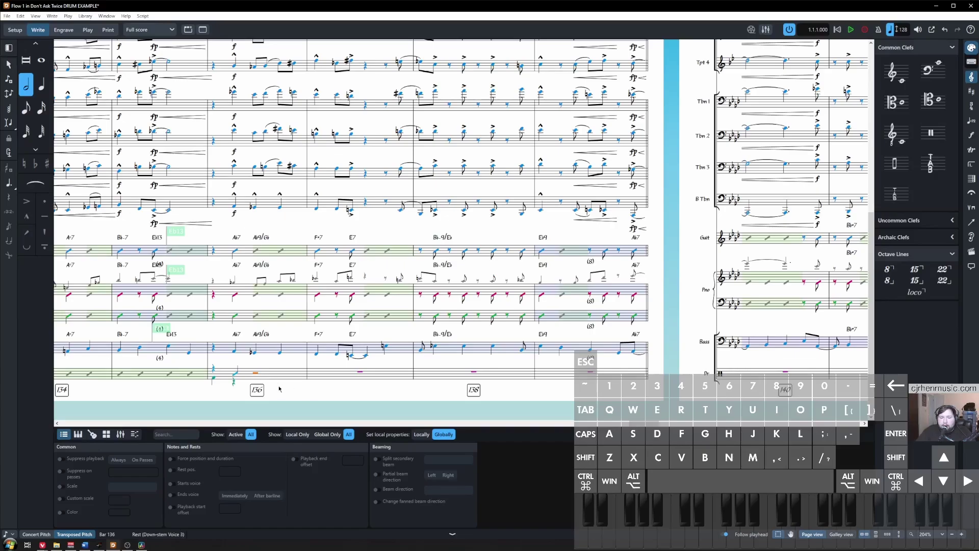
pyautogui.press('shift')
pyautogui.keyDown('shift'); pyautogui.click(592, 376); pyautogui.keyUp('shift')
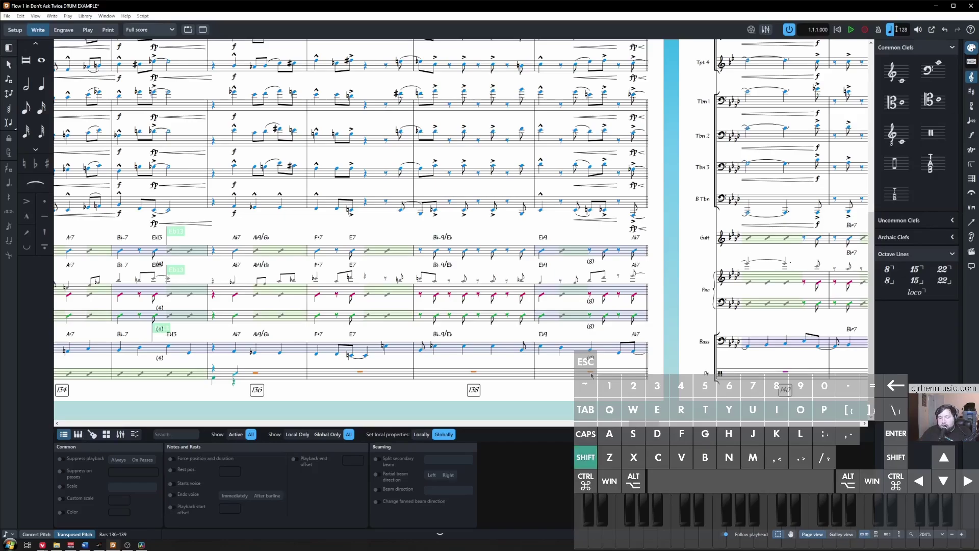
pyautogui.hotkey('shift', 't')
pyautogui.write('swi')
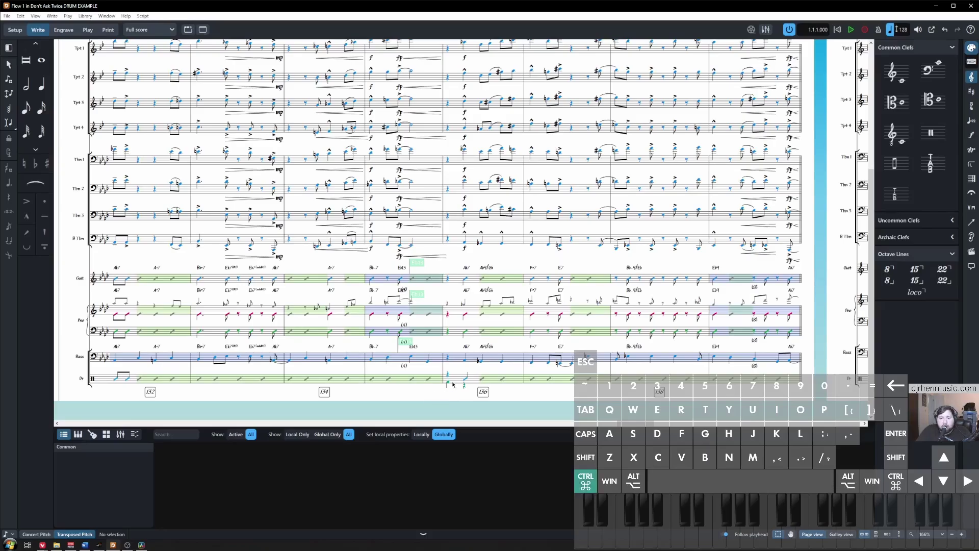
# Remove the surplus rests around the kick drum note and slash in bar 136 of the drum staff
pyautogui.scroll(5, 472, 388)
pyautogui.scroll(-5, 472, 387)
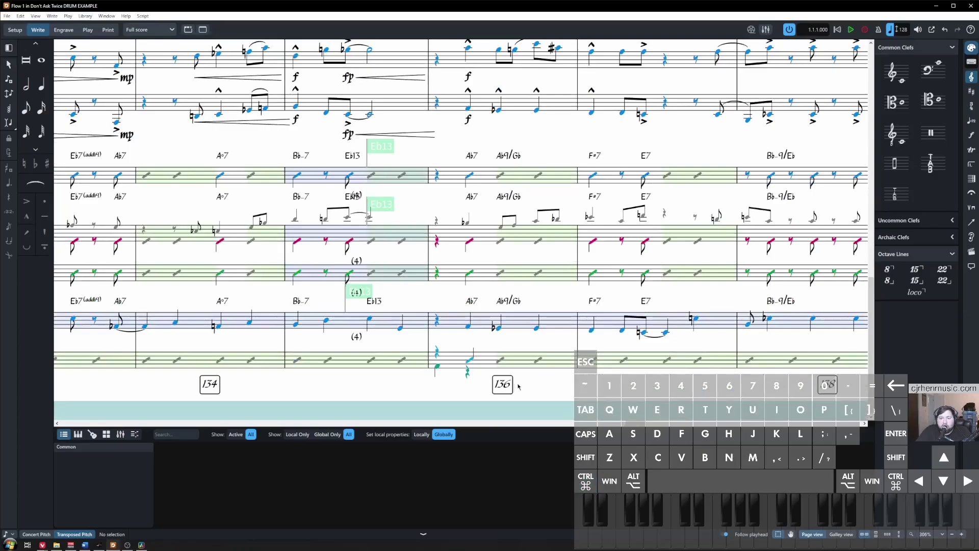
pyautogui.scroll(1, 510, 388)
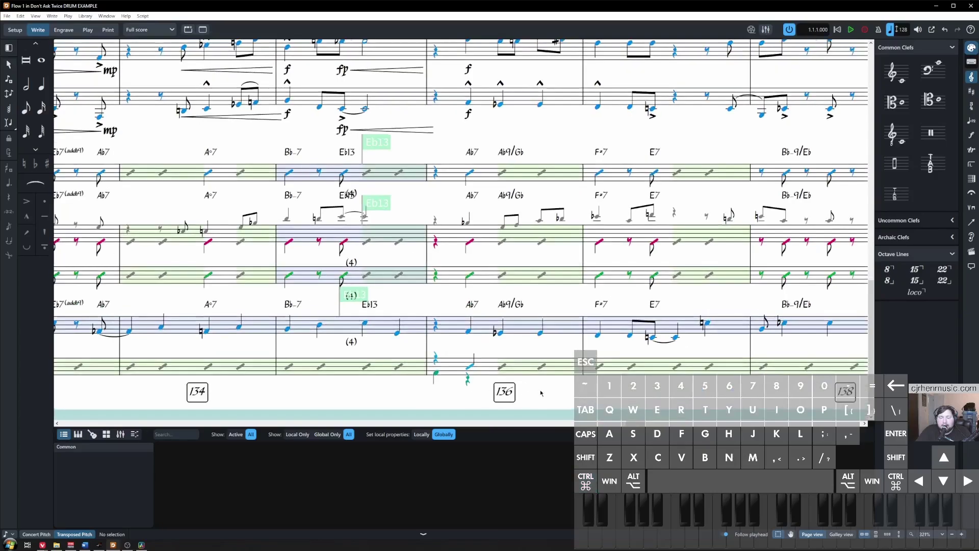
pyautogui.click(502, 391)
pyautogui.click(21, 15)
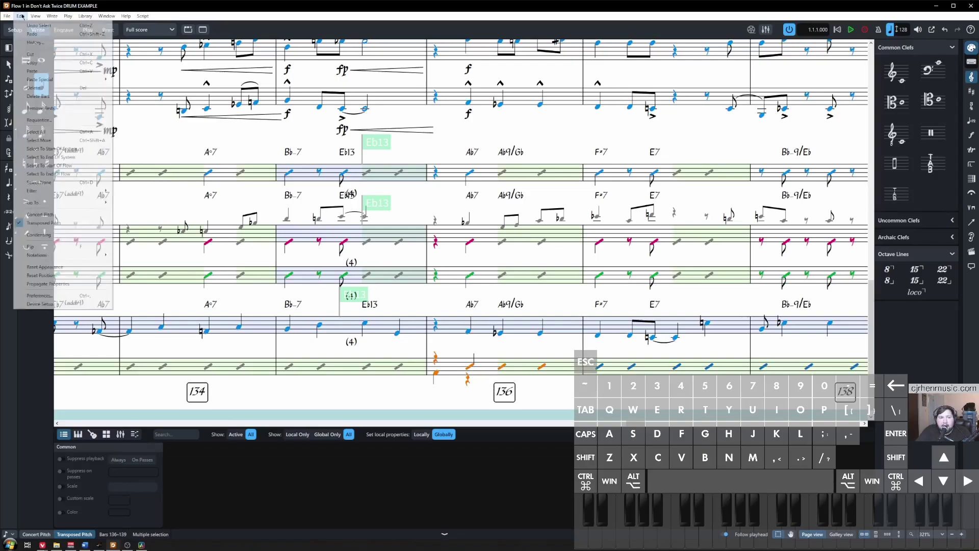
pyautogui.click(40, 108)
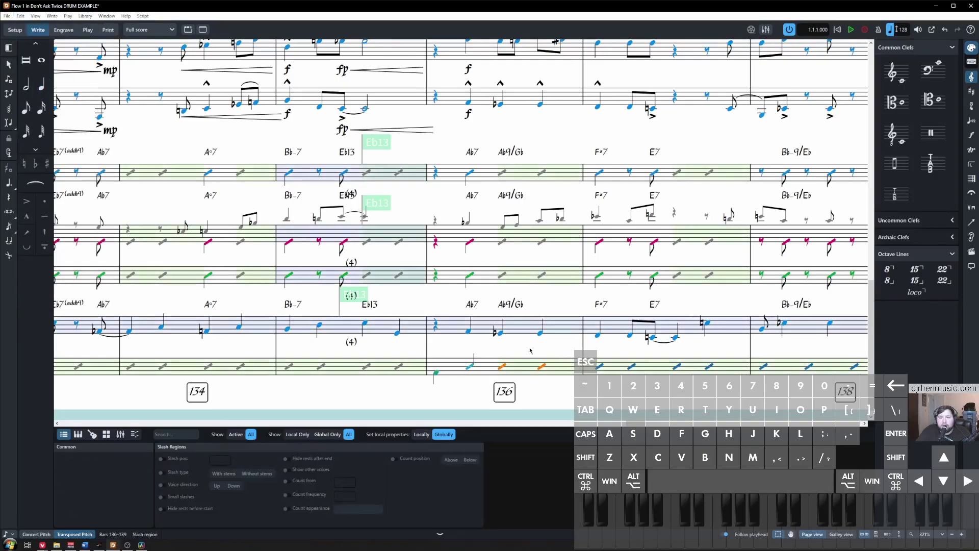
pyautogui.press('Escape')
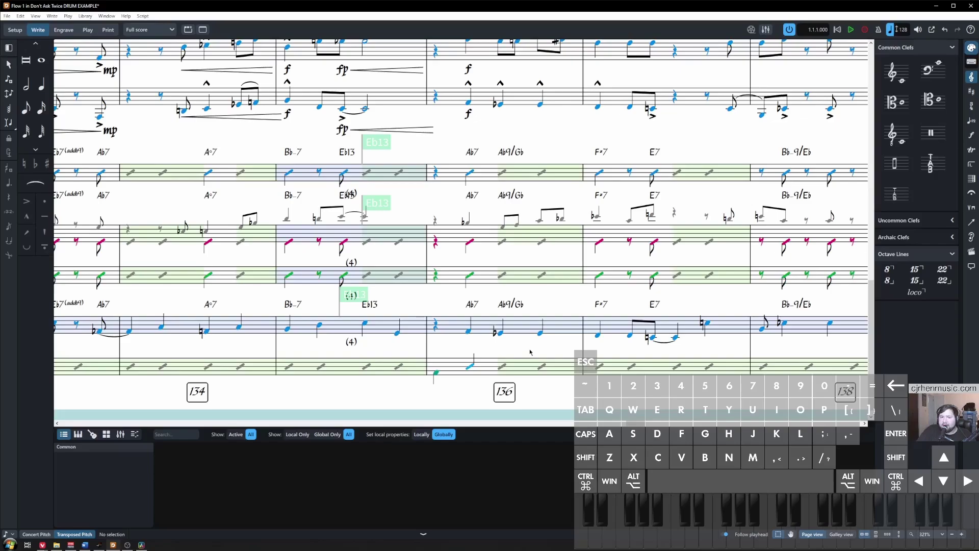
# Play back the horn figures from the first Alto 1 note of bar 133
pyautogui.scroll(-5, 334, 279)
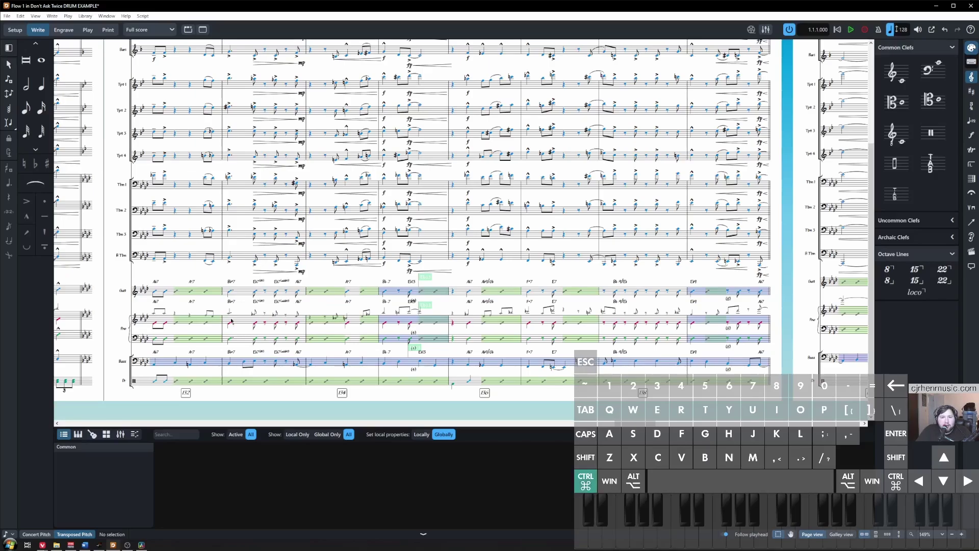
pyautogui.scroll(2, 330, 277)
pyautogui.scroll(3, 304, 324)
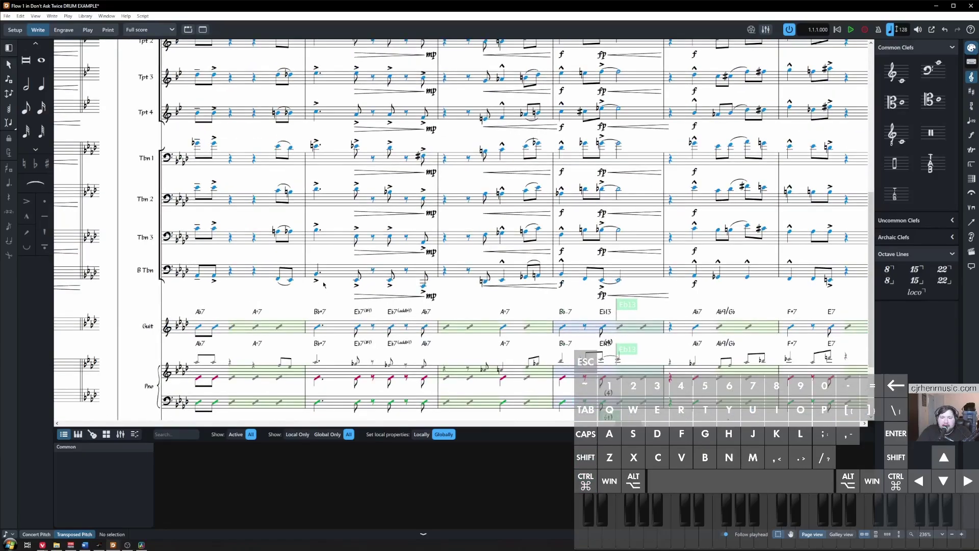
pyautogui.scroll(2, 323, 284)
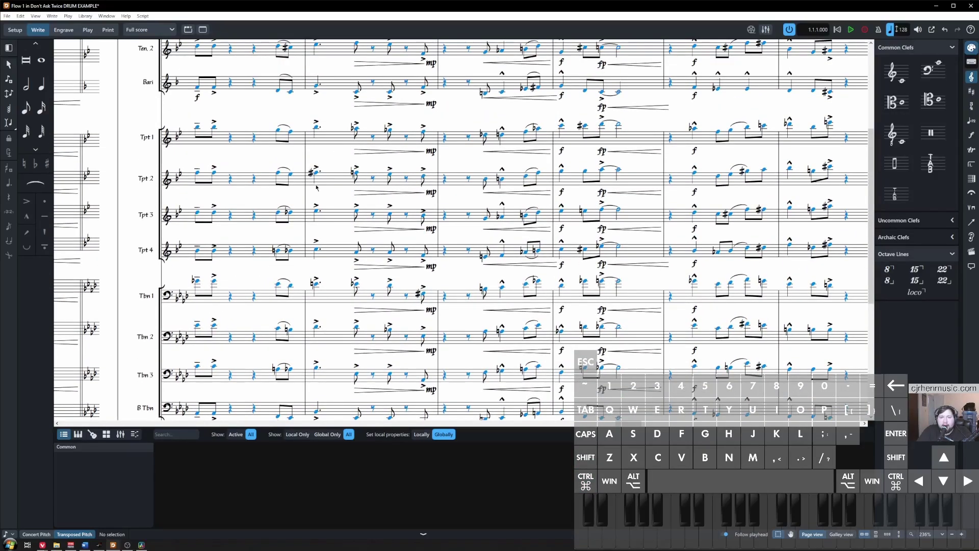
pyautogui.scroll(3, 315, 204)
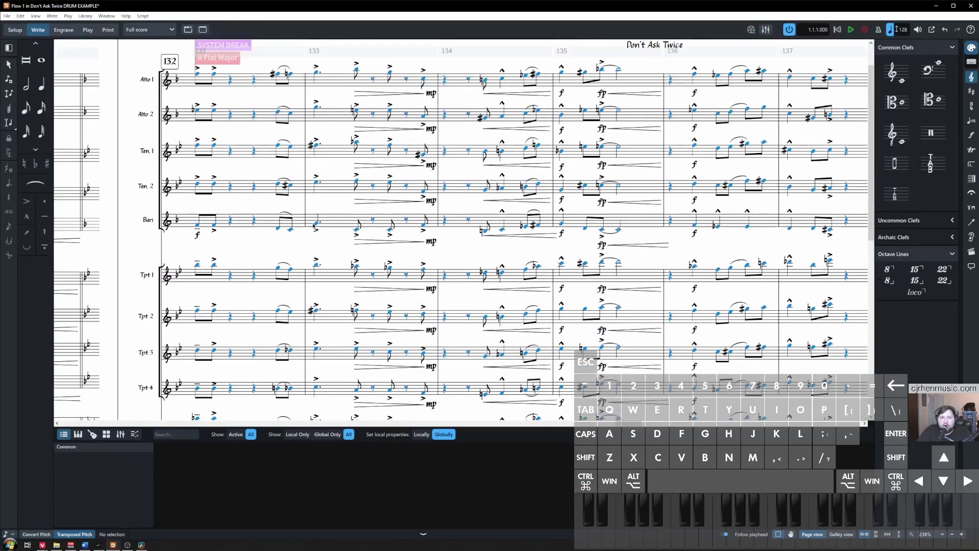
pyautogui.click(316, 75)
pyautogui.press('space')
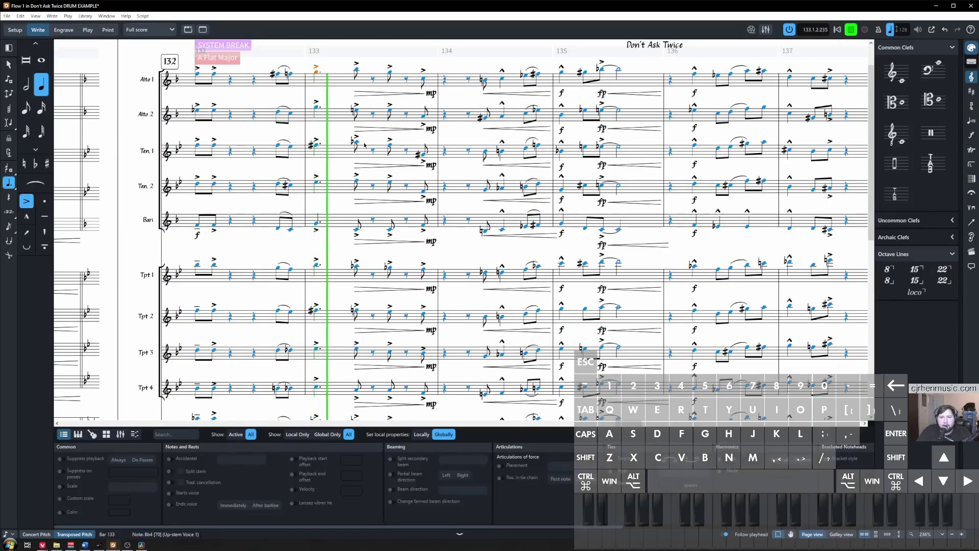
pyautogui.press('space')
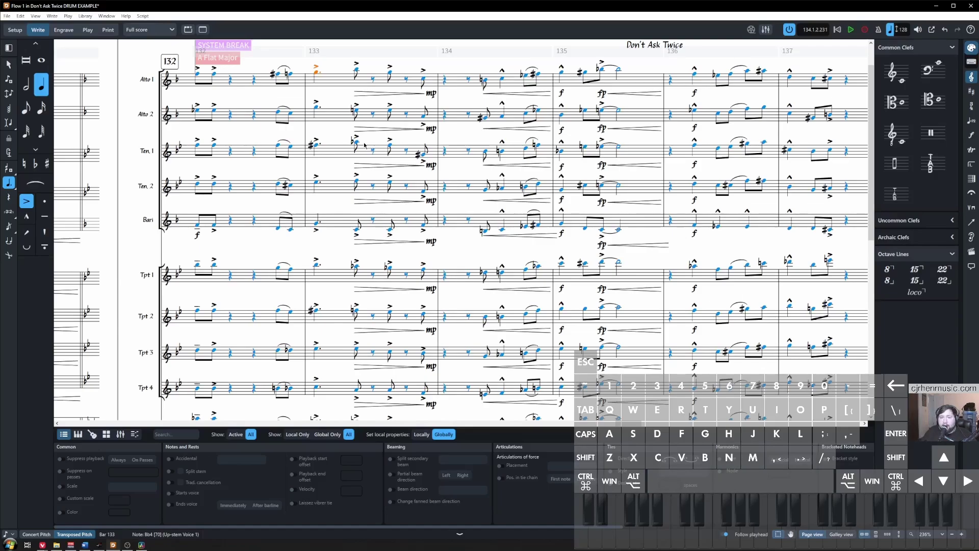
pyautogui.press('Escape')
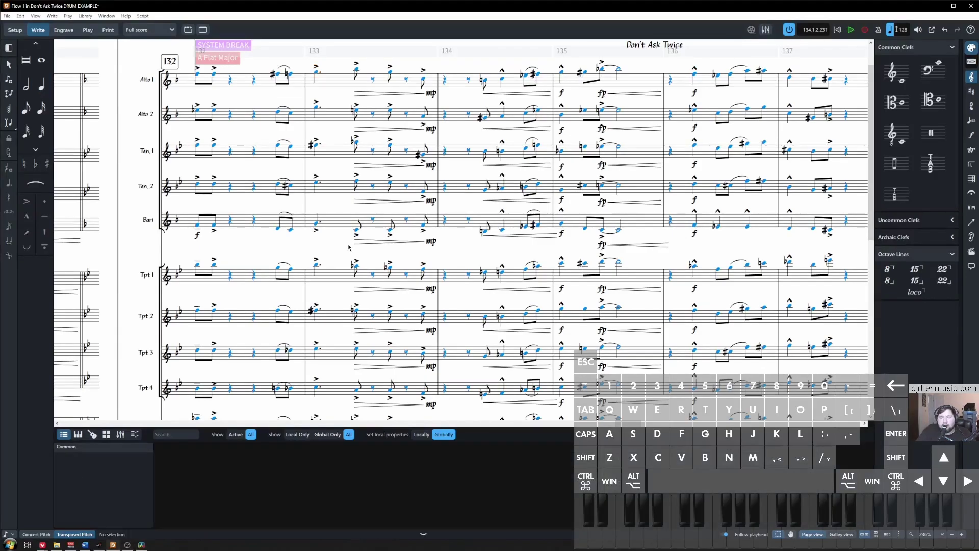
# Add a Trumpet (B Flat) 1 cue over the slashes in bars 133 to 135 of the drum staff
pyautogui.scroll(-10, 345, 248)
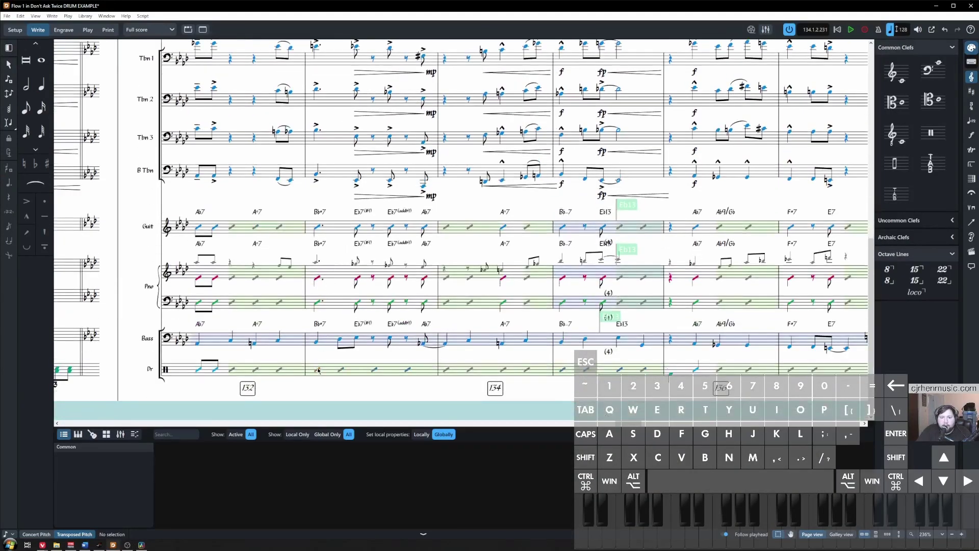
pyautogui.click(318, 370)
pyautogui.press('Escape')
pyautogui.click(317, 370)
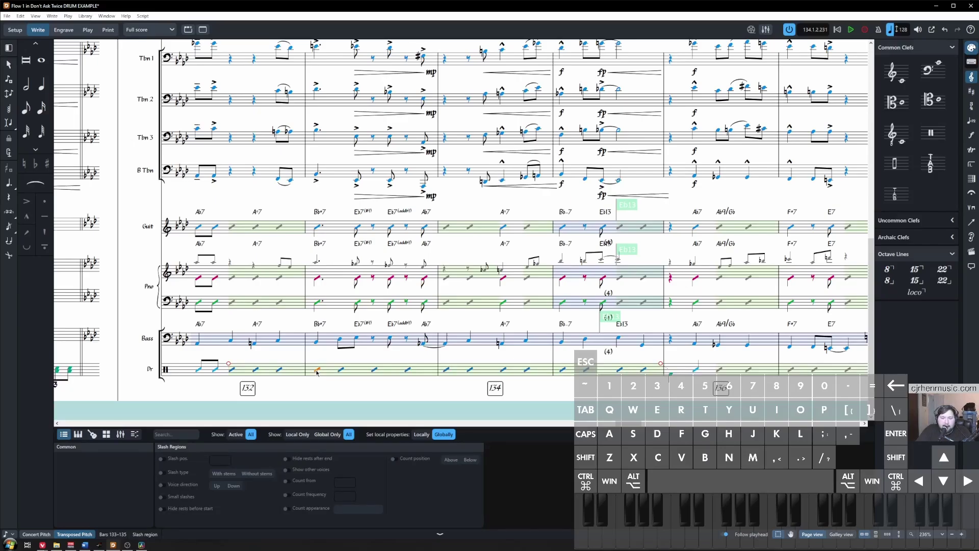
pyautogui.press('ctrl')
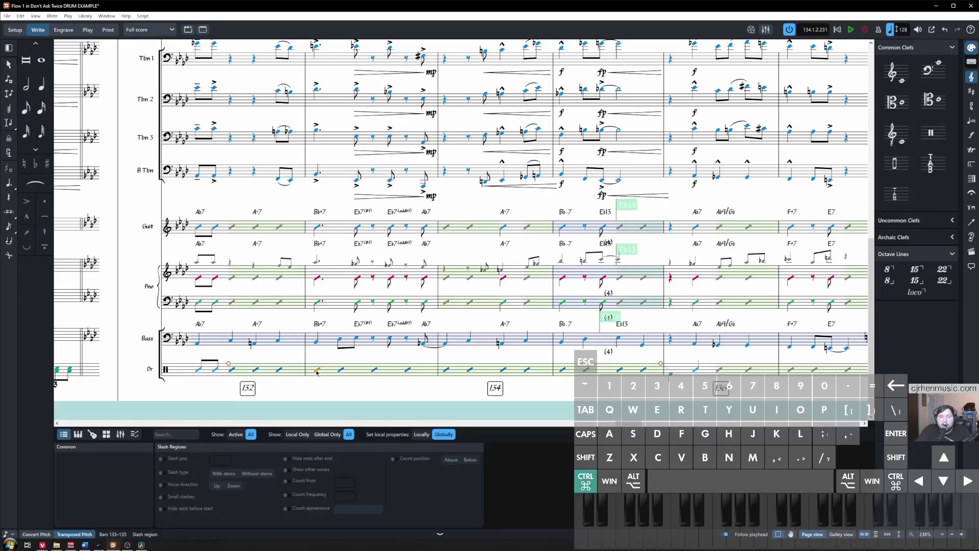
pyautogui.keyDown('shift'); pyautogui.click(410, 367); pyautogui.keyUp('shift')
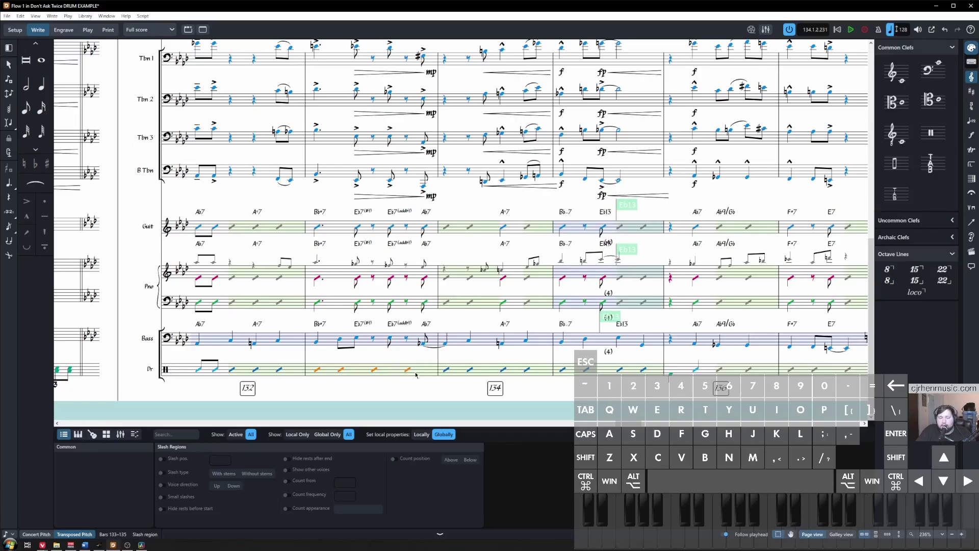
pyautogui.hotkey('shift', 'p')
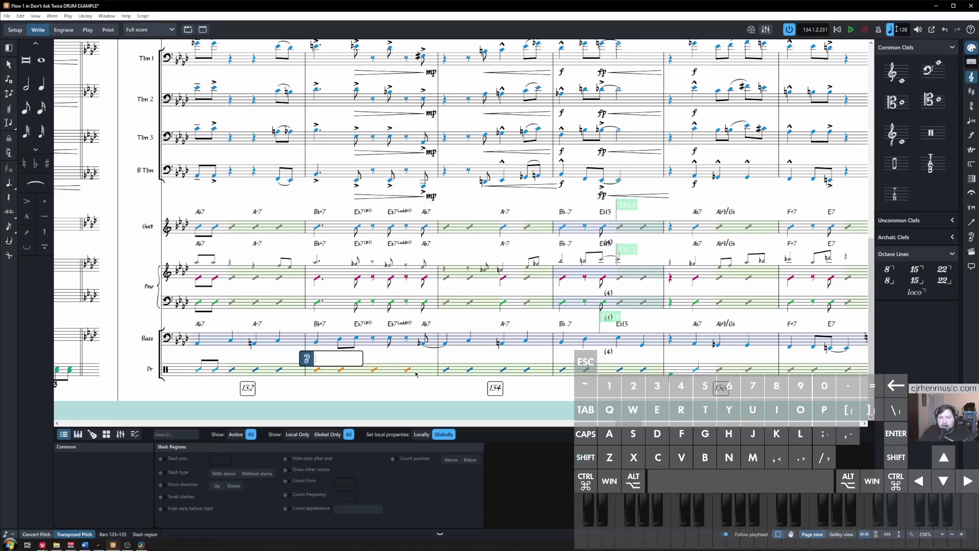
pyautogui.write('trumpet')
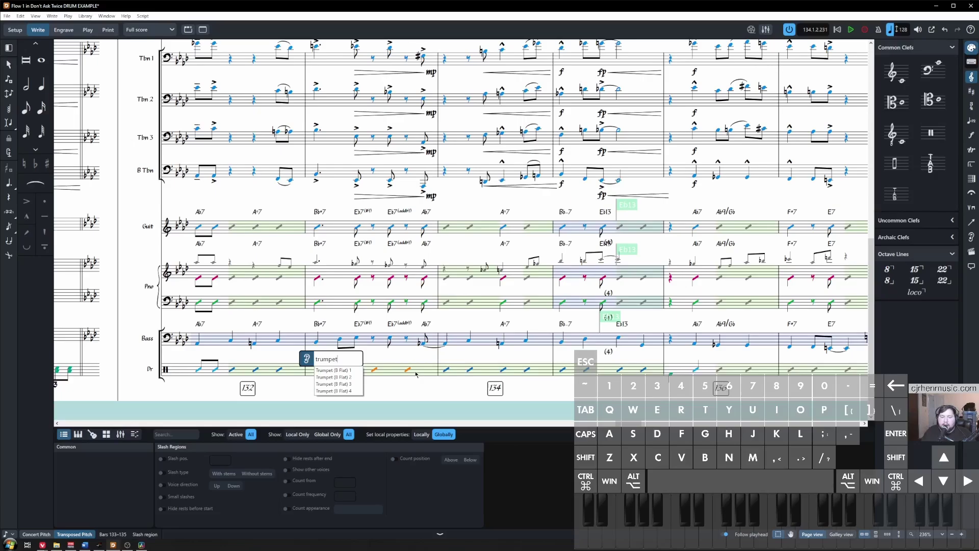
pyautogui.press('Return')
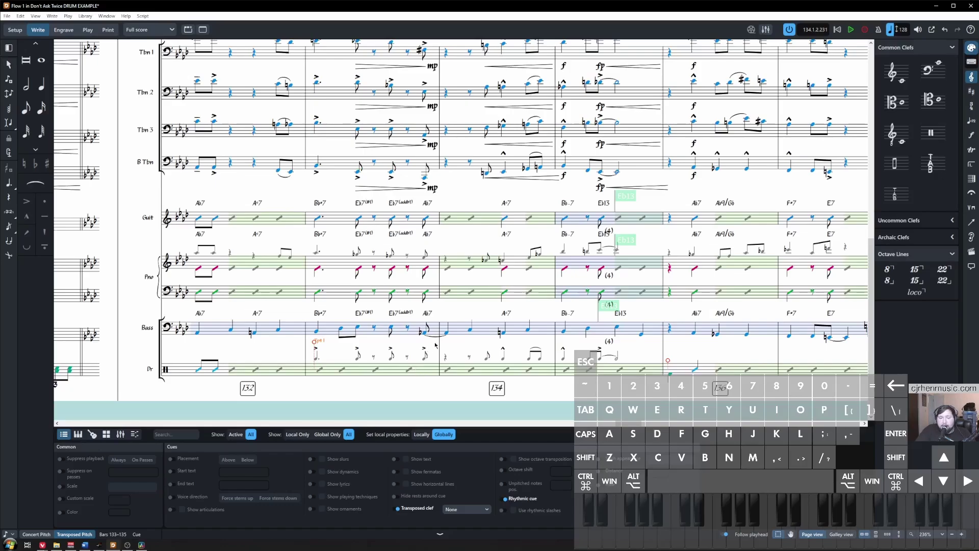
# Find the full score's Show cues layout option, toggle it off and on again, and close the options without applying
pyautogui.click(340, 189)
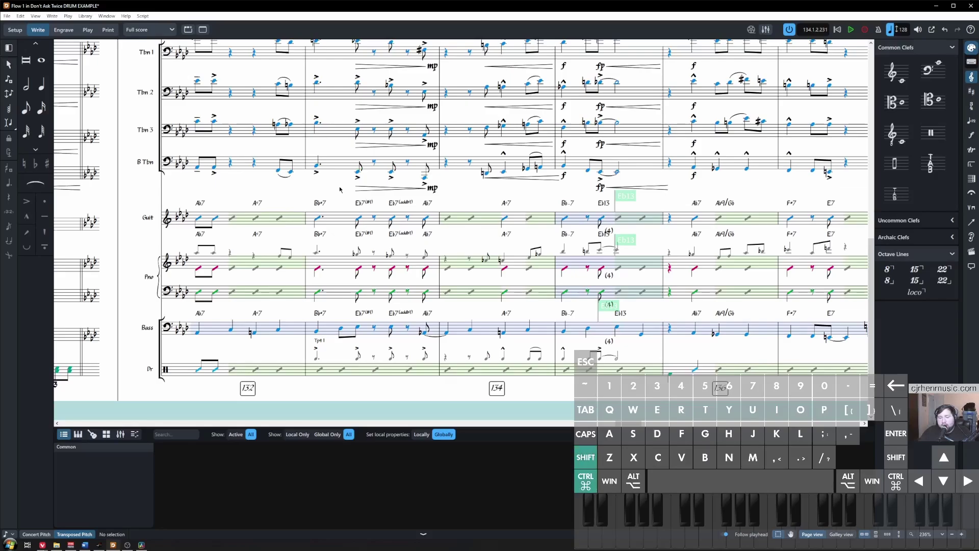
pyautogui.hotkey('ctrl', 'shift', 'l')
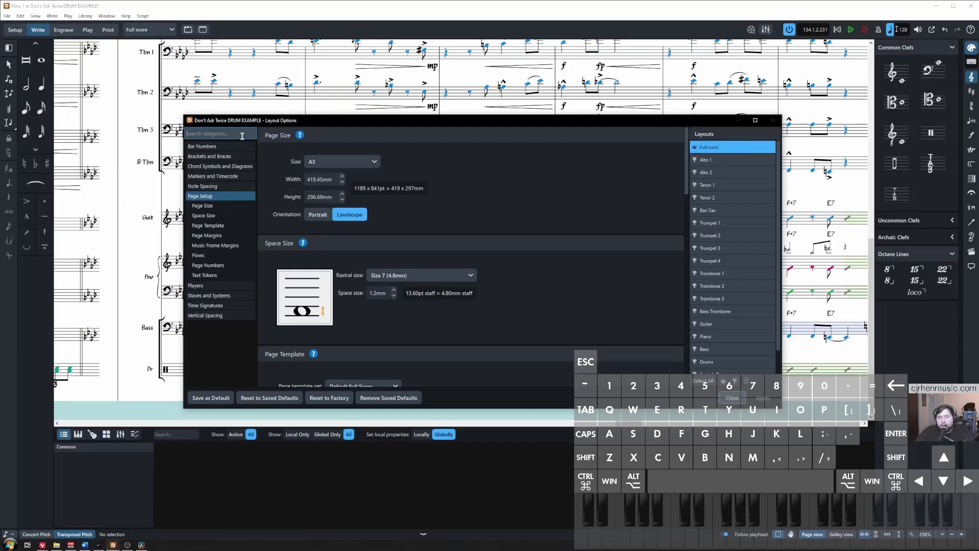
pyautogui.write('cues')
pyautogui.click(220, 156)
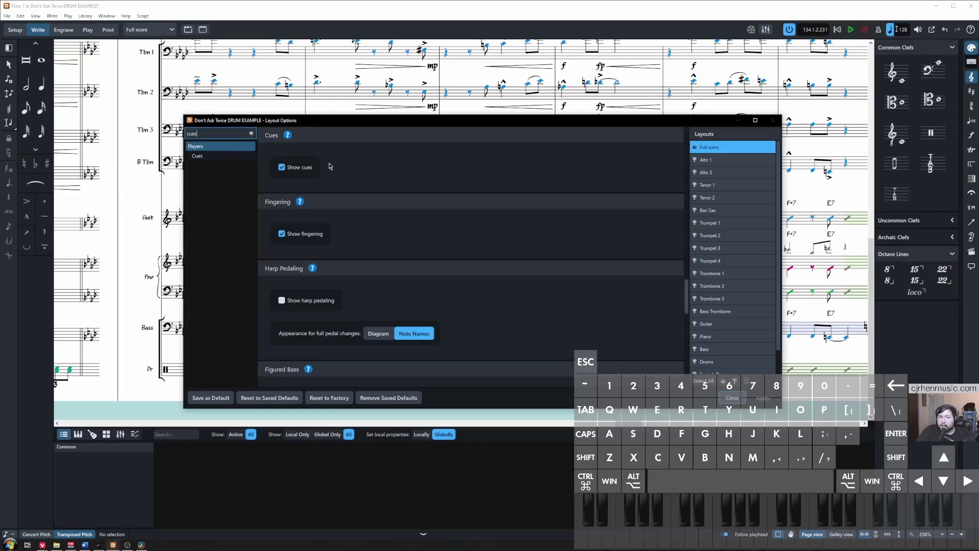
pyautogui.click(281, 168)
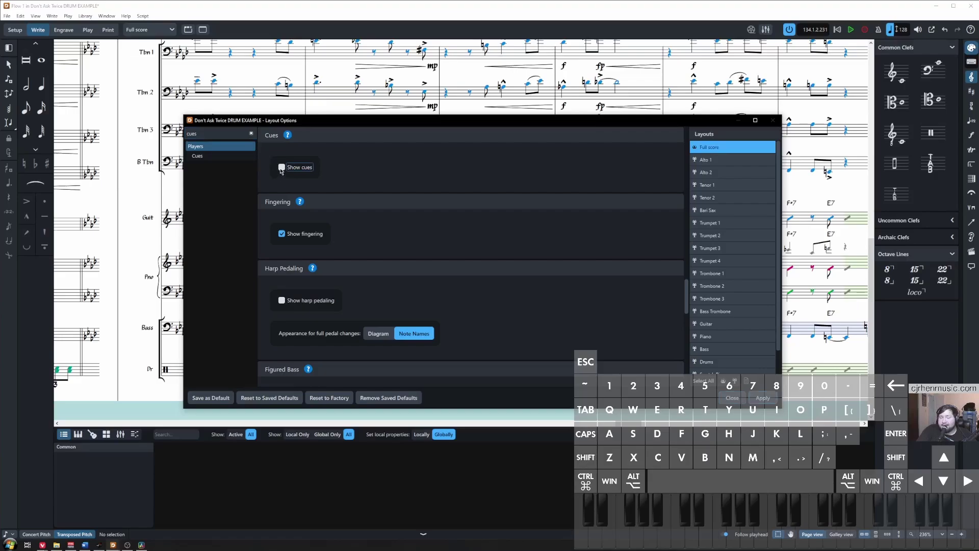
pyautogui.click(281, 169)
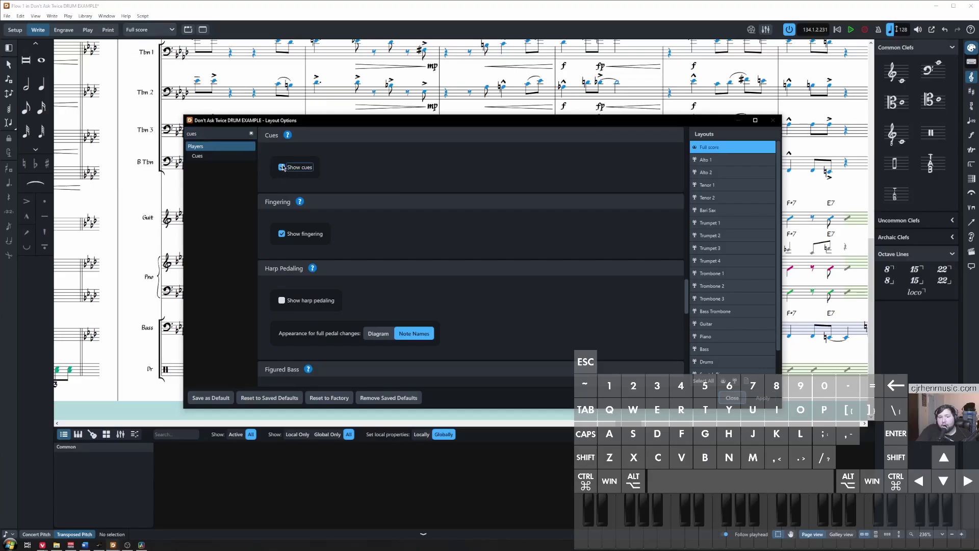
pyautogui.click(732, 398)
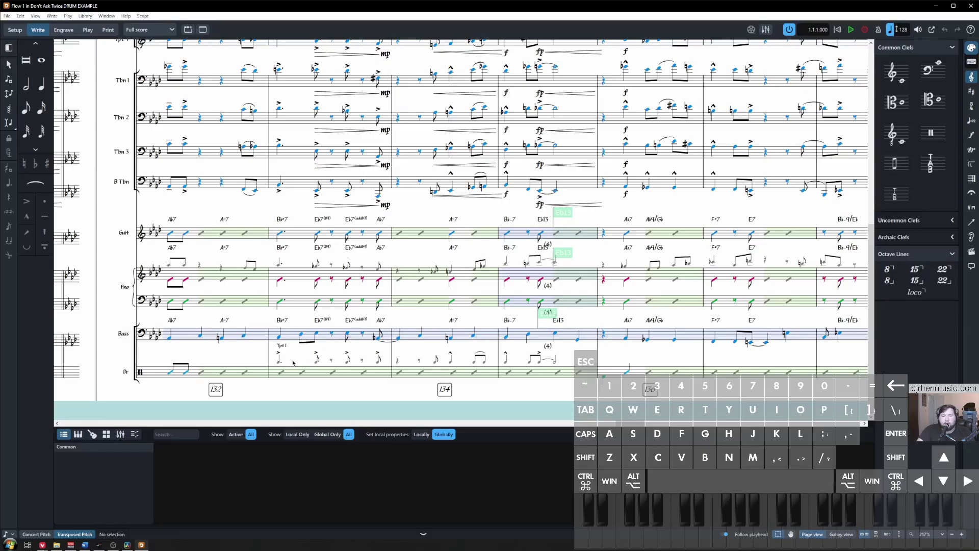
# Set the start text of the Trumpet 1 cue at bar 133 of the drum staff to "Ens."
pyautogui.keyDown('ctrl'); pyautogui.scroll(5, 294, 363); pyautogui.keyUp('ctrl')
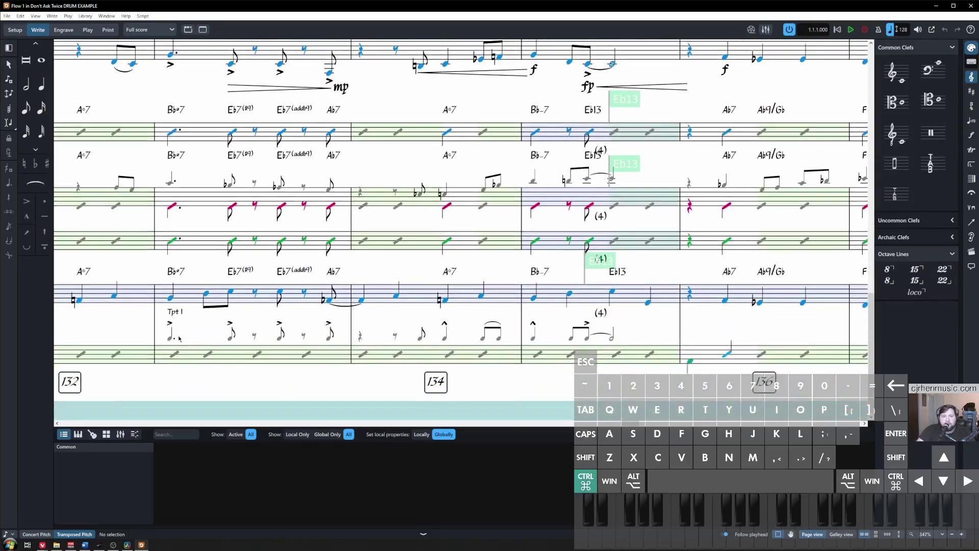
pyautogui.click(179, 330)
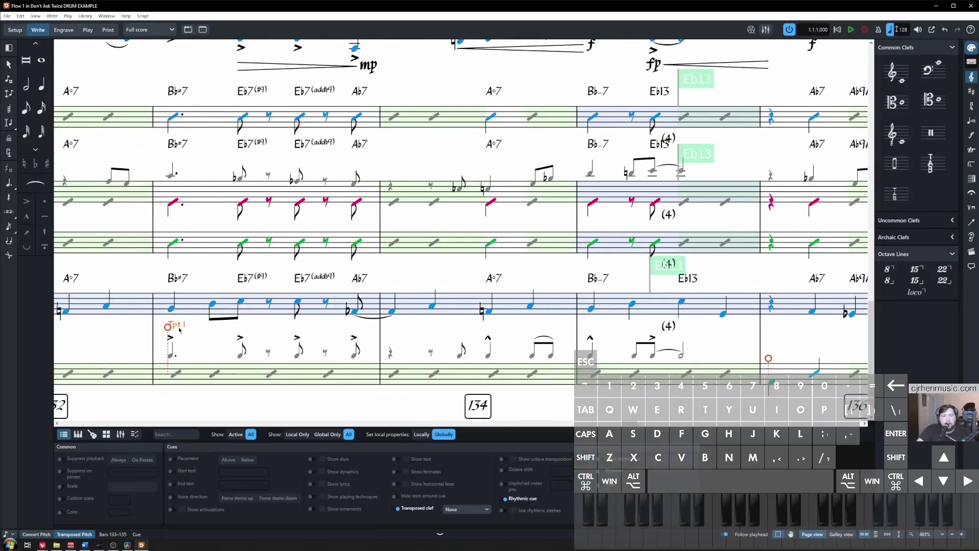
pyautogui.click(172, 471)
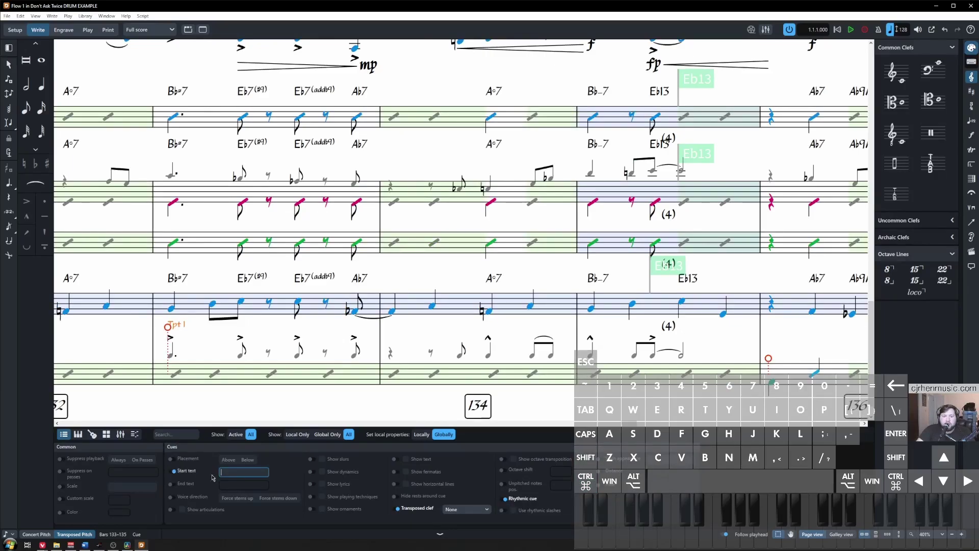
pyautogui.click(242, 472)
pyautogui.write('En')
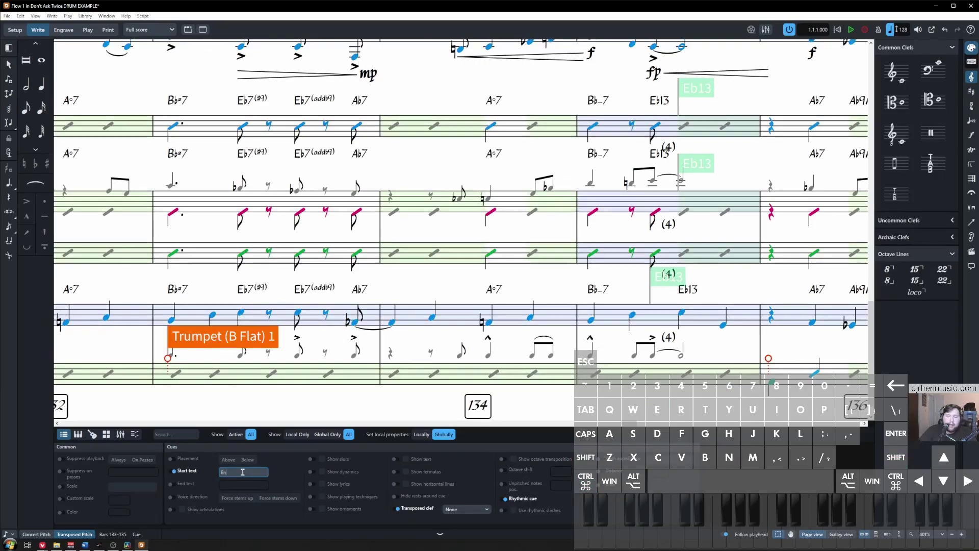
pyautogui.write('s.')
pyautogui.click(290, 410)
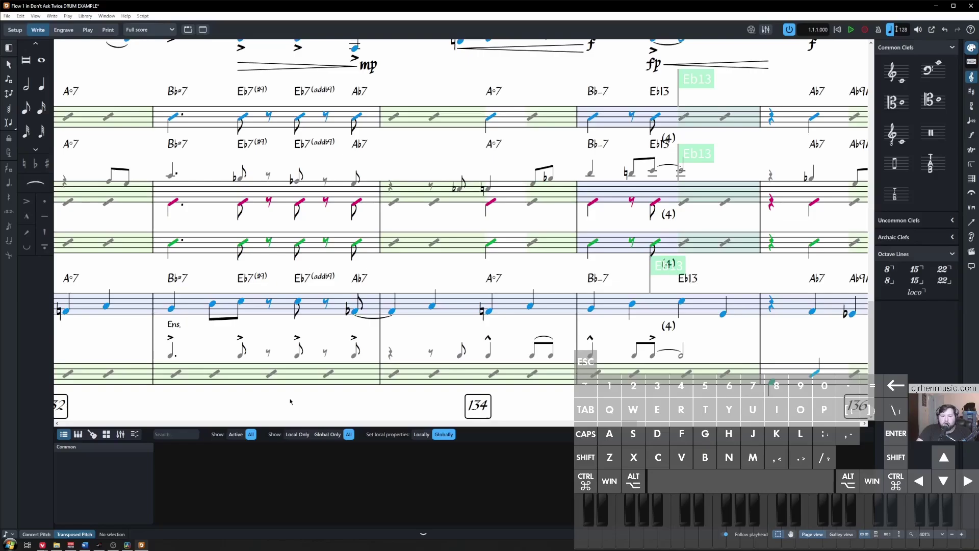
# Hide the articulations of the "Ens." cue on the drum staff
pyautogui.click(176, 325)
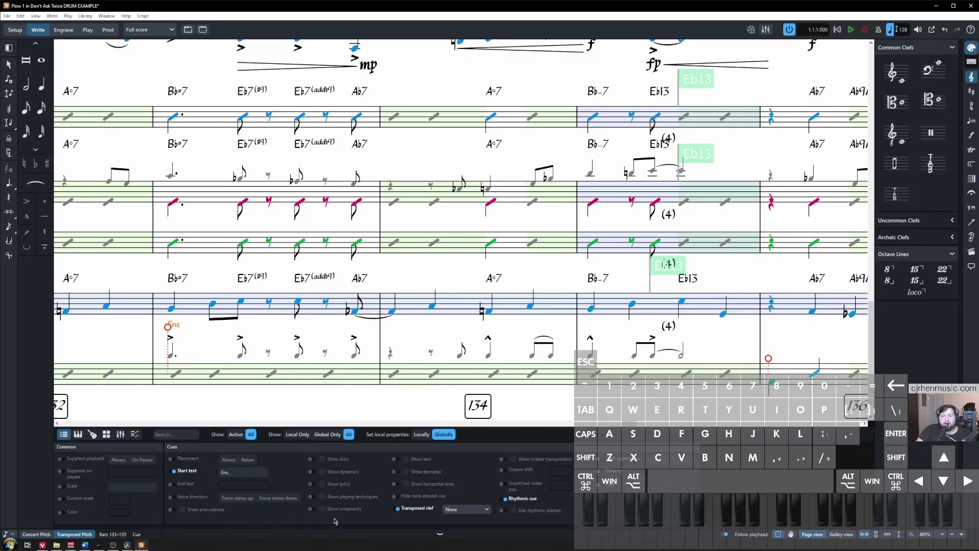
pyautogui.click(174, 509)
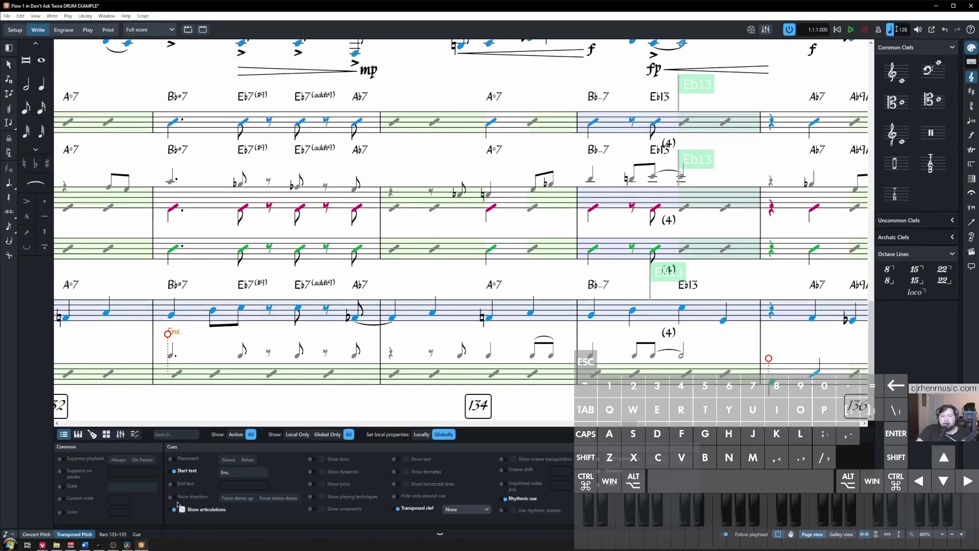
pyautogui.click(272, 406)
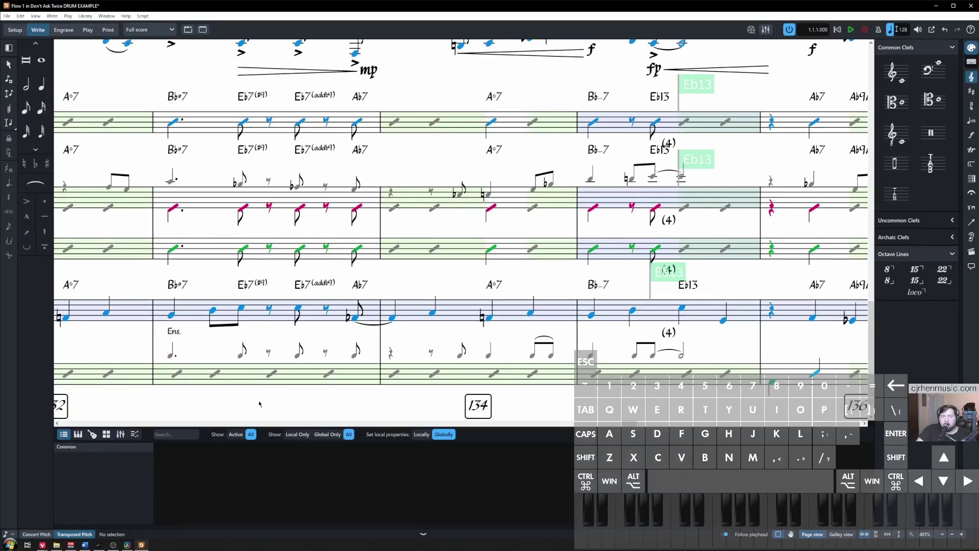
# Shorten the "Ens." cue on the drum staff so it covers only bar 133
pyautogui.click(198, 339)
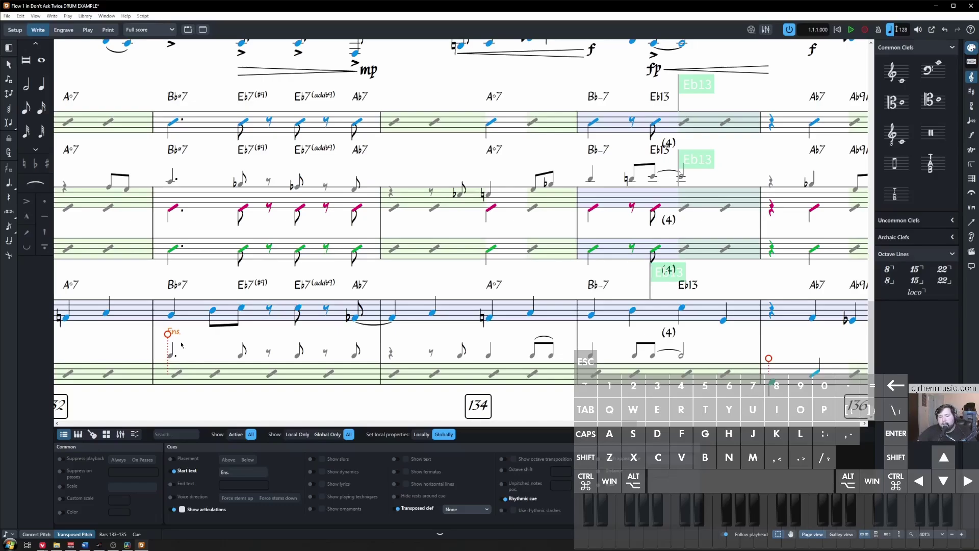
pyautogui.press('shift')
pyautogui.press('alt')
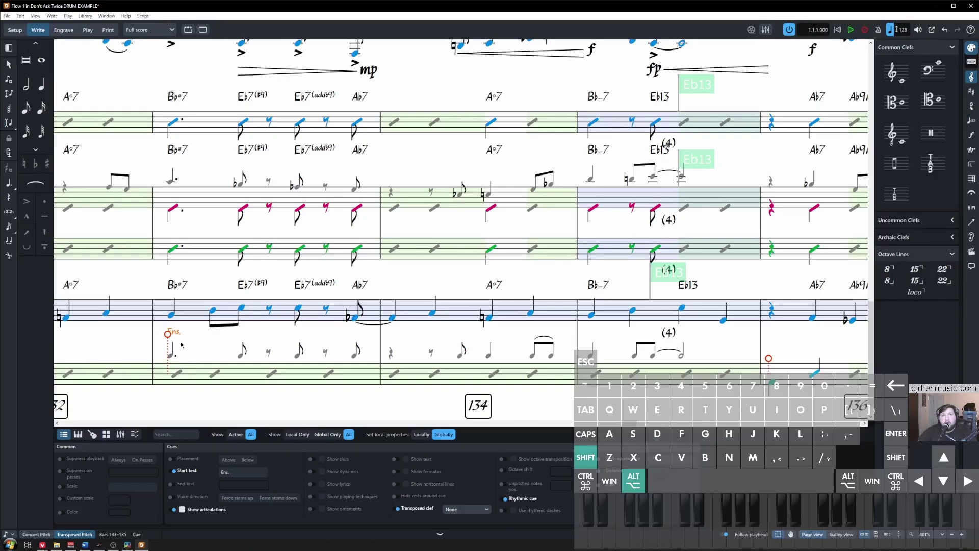
pyautogui.hotkey('shift', 'alt', 'Left')
pyautogui.hotkey('shift', 'alt', 'Left')
pyautogui.hotkey('shift', 'alt', 'Left')
pyautogui.hotkey('shift', 'alt', 'Left')
pyautogui.hotkey('shift', 'alt', 'Left')
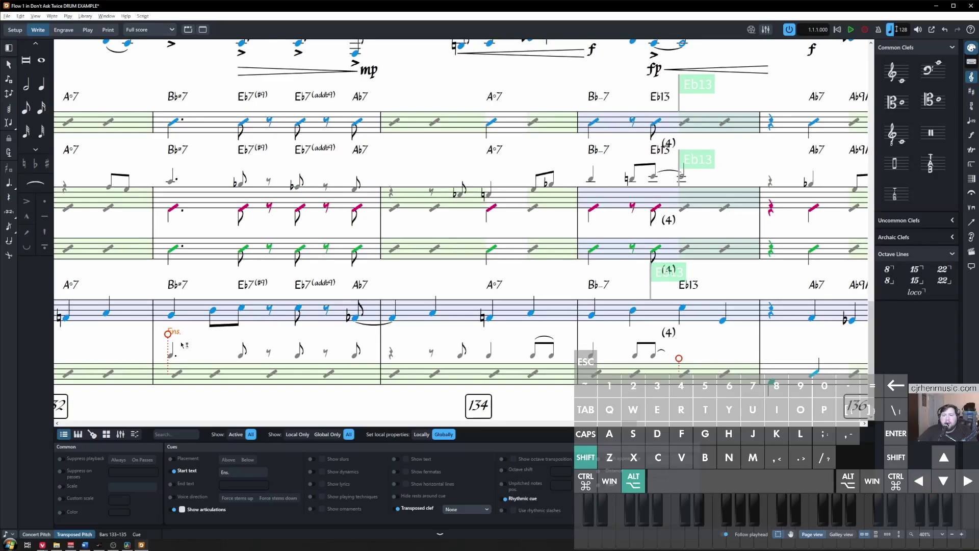
pyautogui.hotkey('shift', 'alt', 'Left')
pyautogui.hotkey('shift', 'alt', 'Left')
pyautogui.hotkey('shift', 'alt', 'Left')
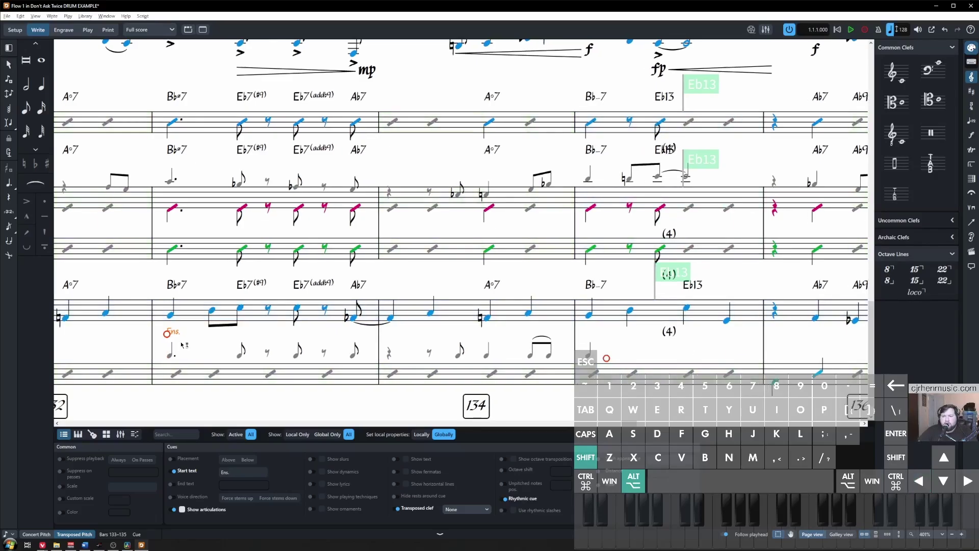
pyautogui.hotkey('shift', 'alt', 'Left')
pyautogui.hotkey('shift', 'alt', 'Left')
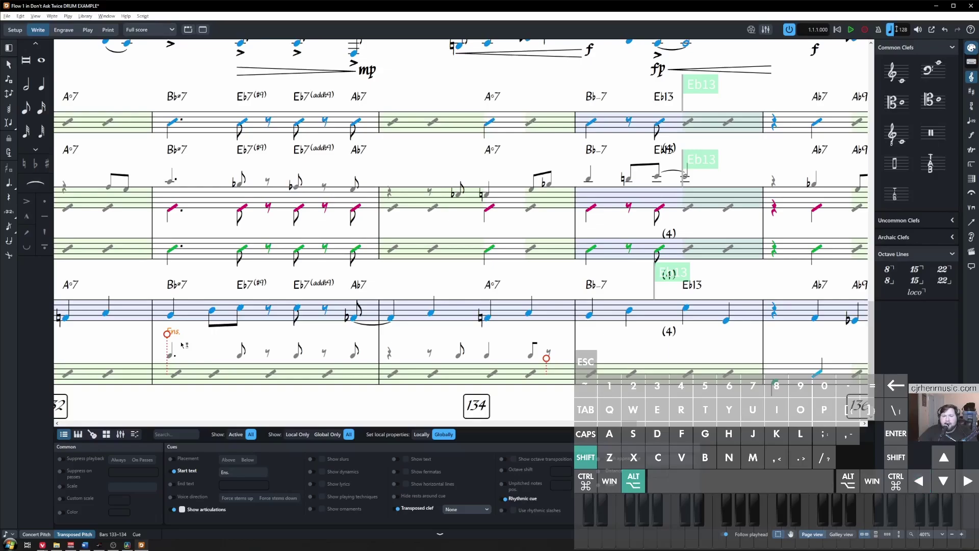
pyautogui.hotkey('shift', 'alt', 'Left')
pyautogui.hotkey('shift', 'alt', 'Left')
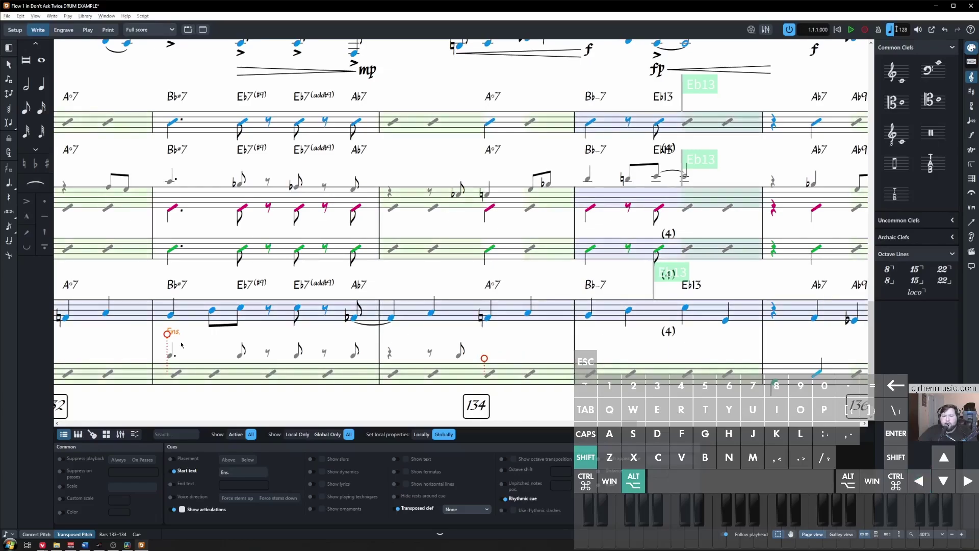
pyautogui.hotkey('shift', 'alt', 'Left')
pyautogui.hotkey('shift', 'alt', 'Left')
pyautogui.hotkey('shift', 'alt', 'Left')
pyautogui.hotkey('shift', 'alt', 'Left')
pyautogui.hotkey('shift', 'alt', 'Left')
pyautogui.hotkey('shift', 'alt', 'Right')
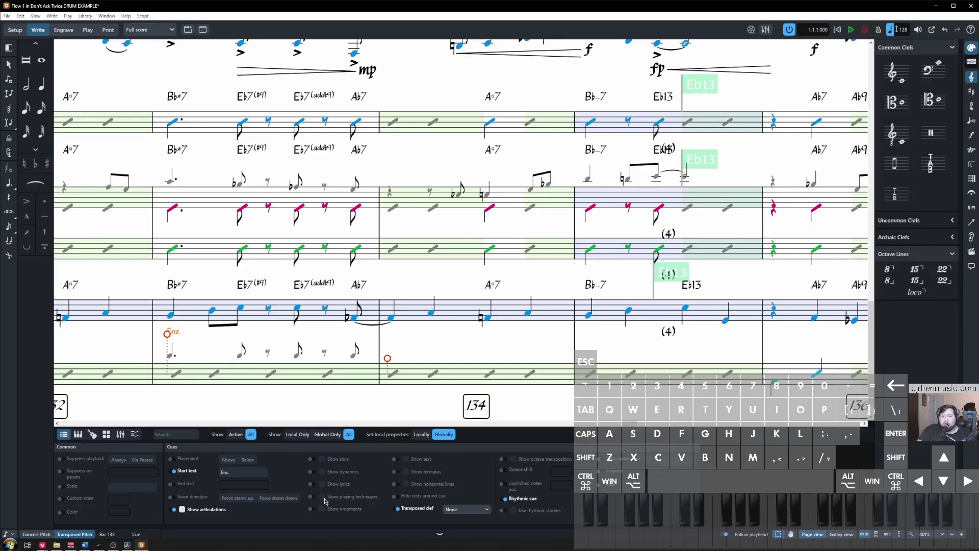
# Try rhythmic slashes on the bar 133 "Ens." cue, then restore its default note display
pyautogui.click(505, 510)
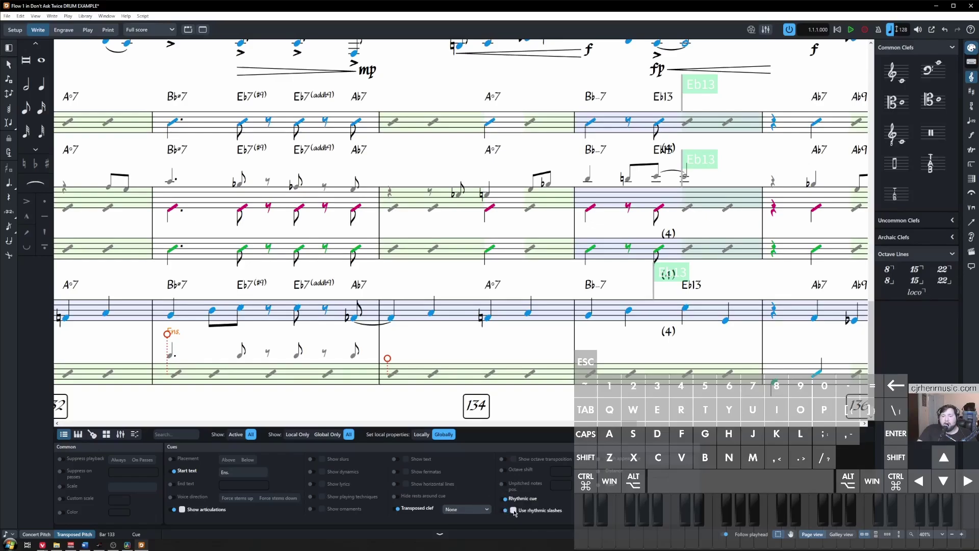
pyautogui.click(514, 511)
pyautogui.click(408, 403)
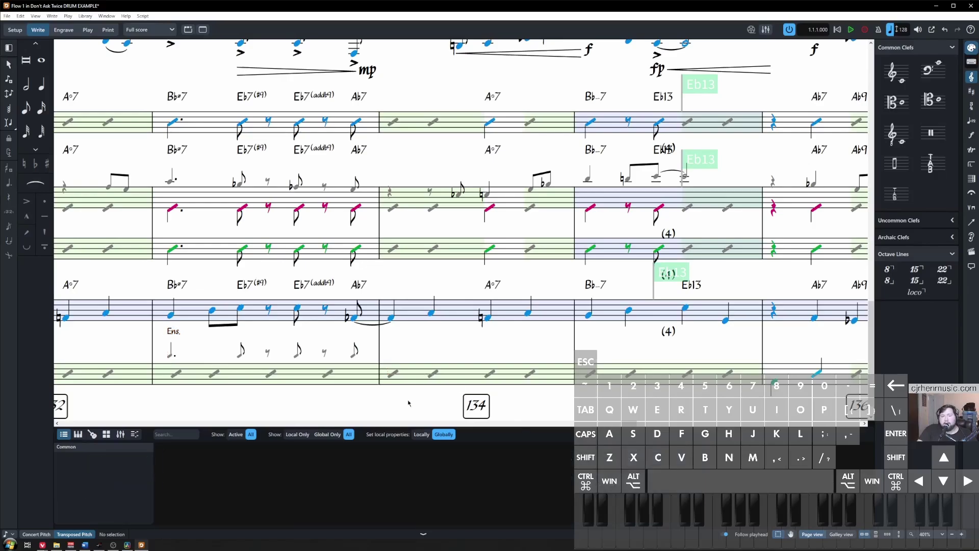
pyautogui.click(172, 333)
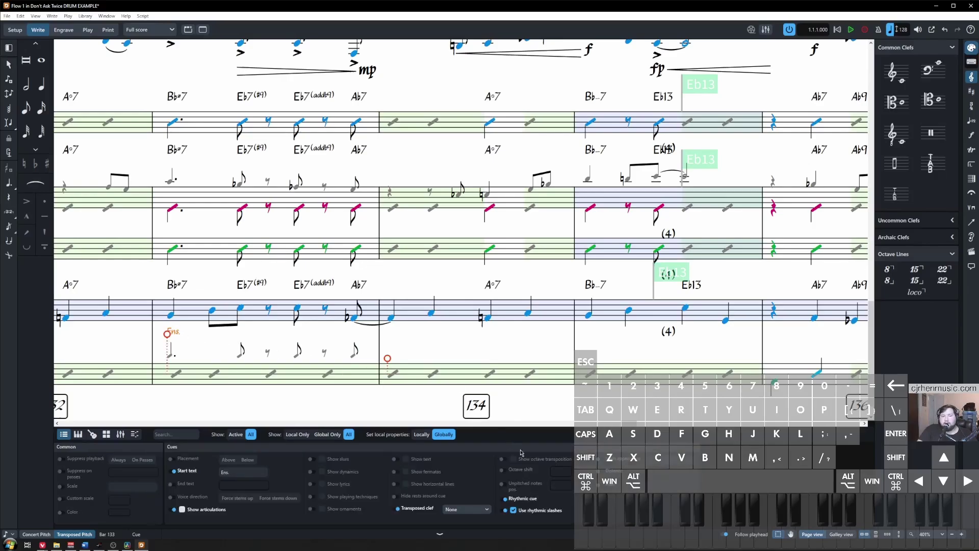
pyautogui.click(503, 511)
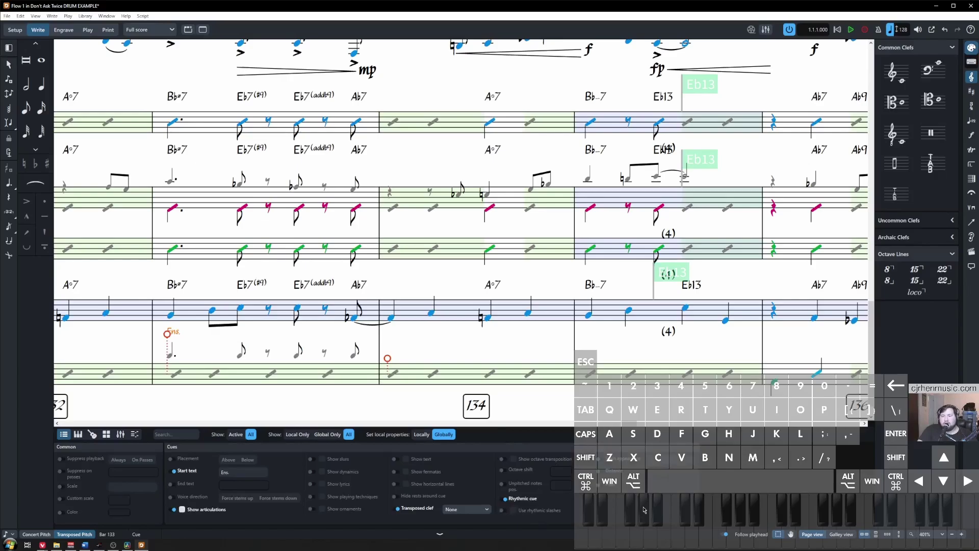
pyautogui.click(409, 337)
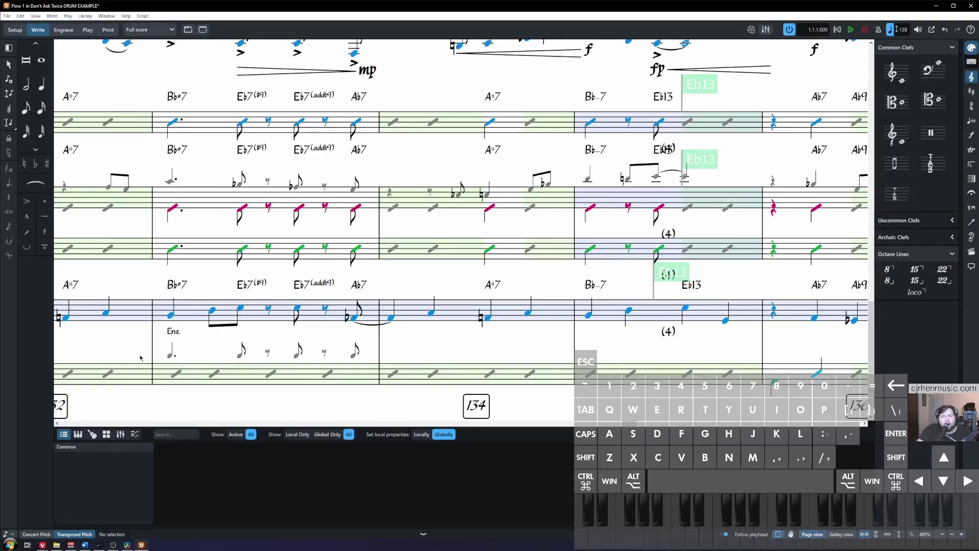
# Try adjusting the rhythmic cue's distance from the drum staff in bar 133, then restore the default distance
pyautogui.click(170, 333)
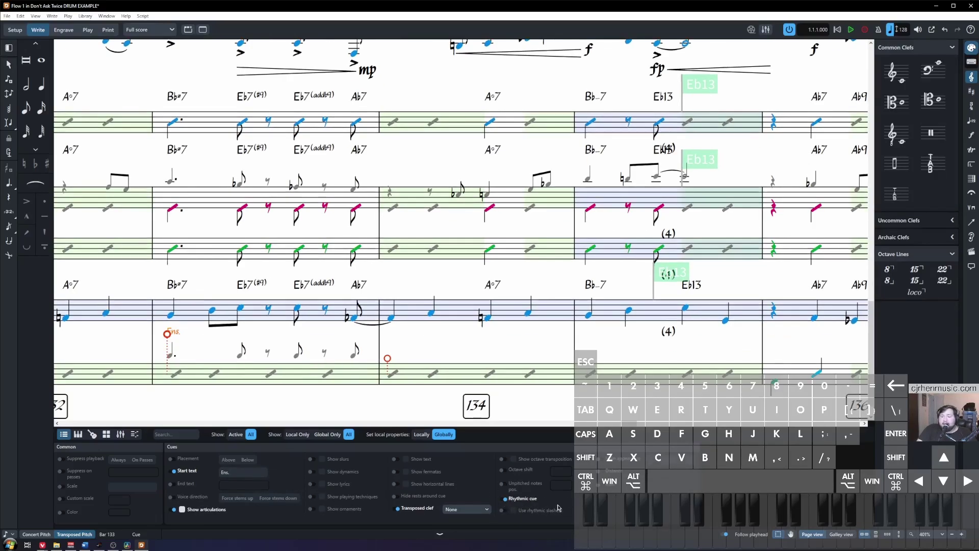
pyautogui.click(603, 472)
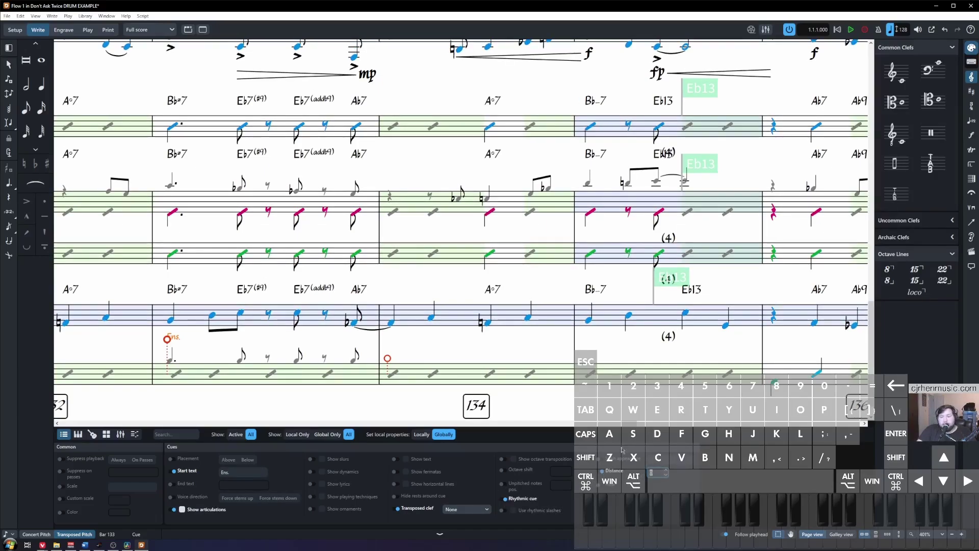
pyautogui.click(666, 474)
pyautogui.click(666, 475)
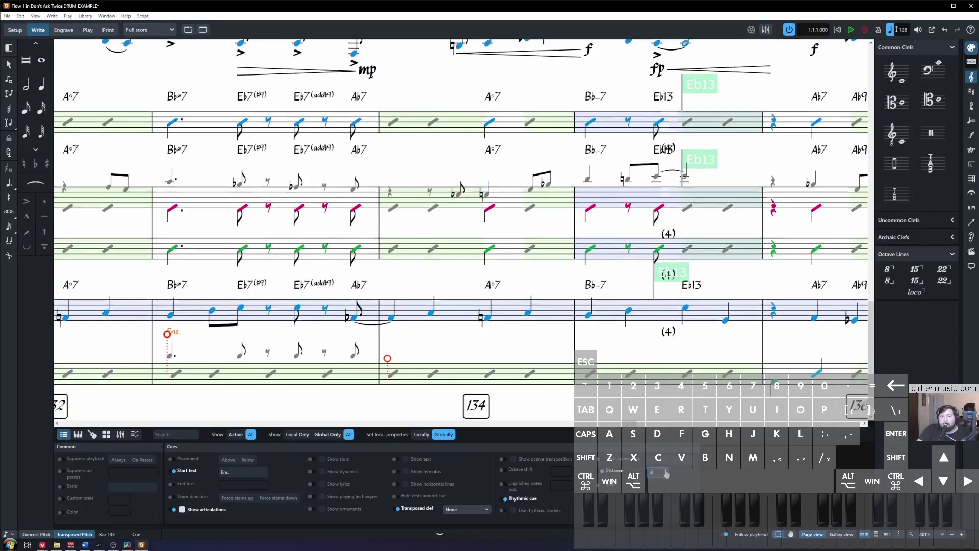
pyautogui.click(666, 474)
pyautogui.click(667, 479)
pyautogui.click(667, 479)
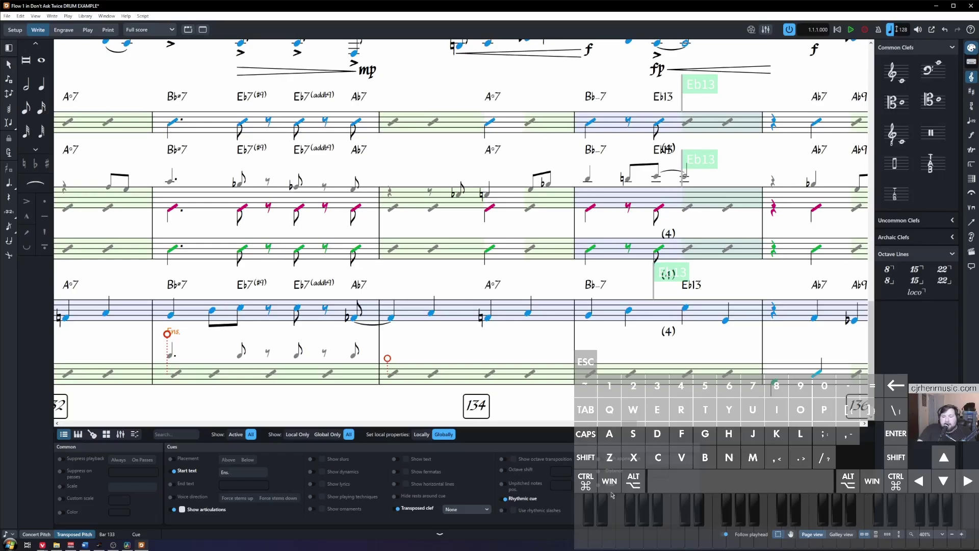
# Examine the slur and articulation settings of the Trumpet 1 cue above the piano staff in bars 131 to 153
pyautogui.hscroll(-6, 358, 255)
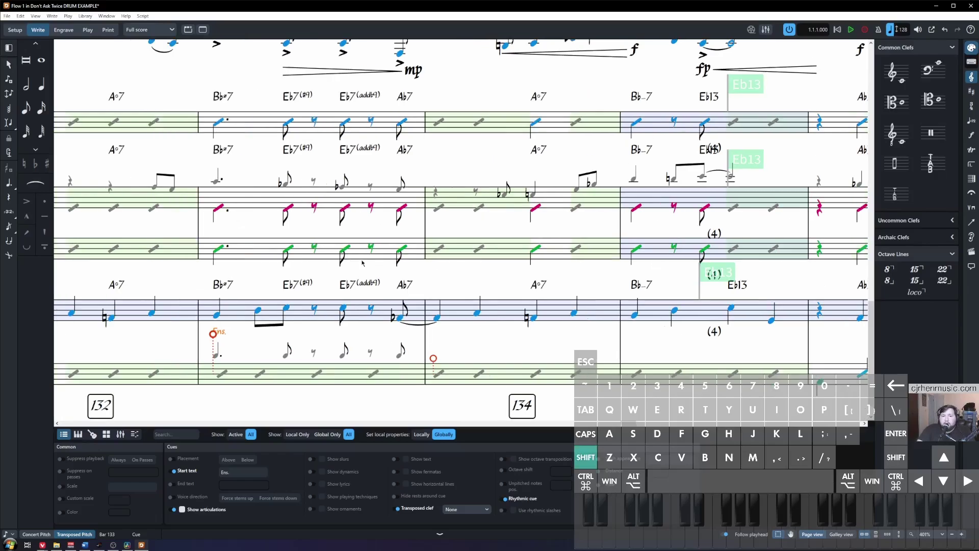
pyautogui.scroll(-3, 352, 265)
pyautogui.hscroll(3, 351, 264)
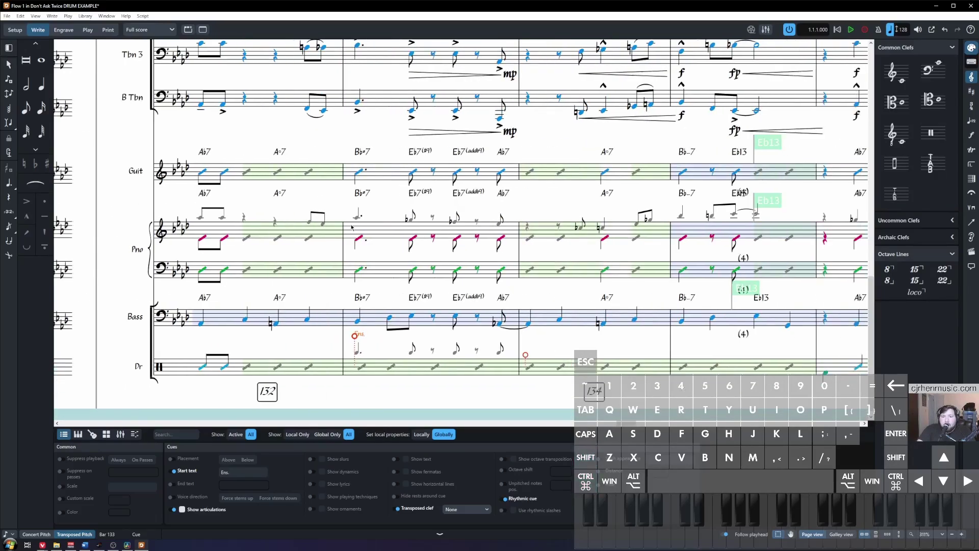
pyautogui.click(357, 221)
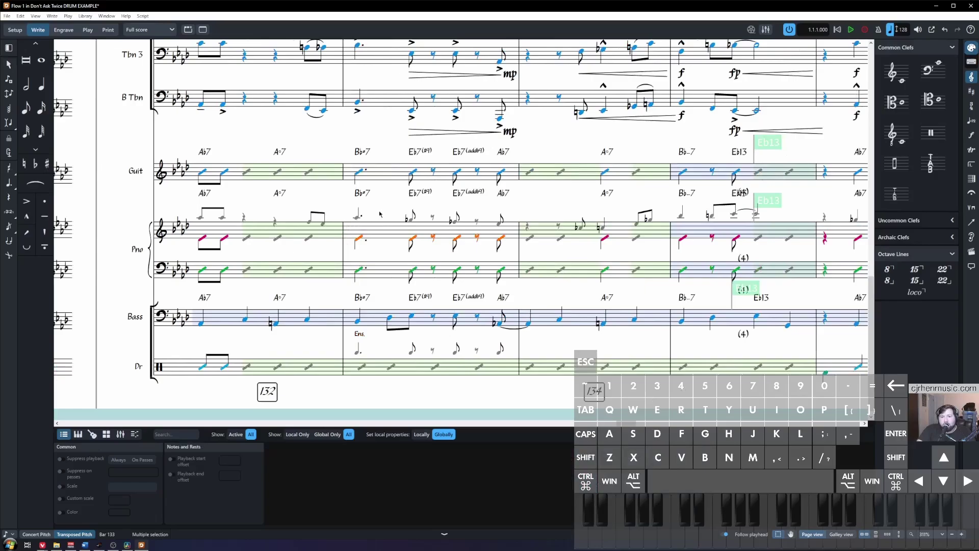
pyautogui.press('Escape')
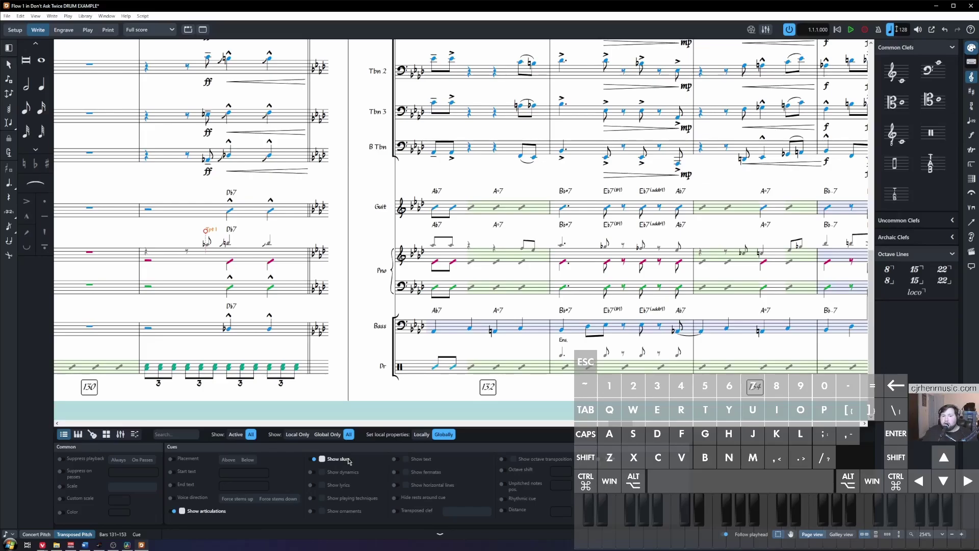
pyautogui.scroll(-2, 219, 264)
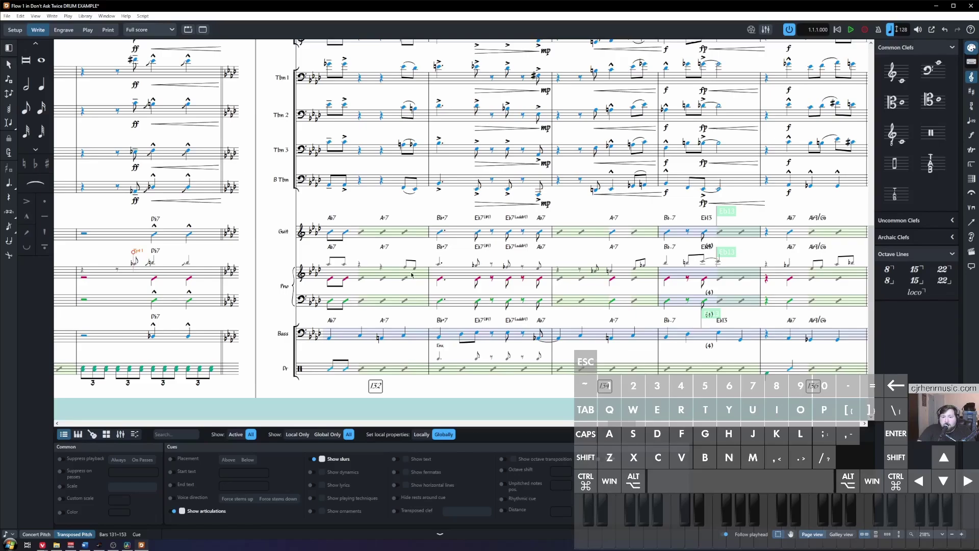
# Lower the accented Trumpet 1 note at the start of bar 133 by one octave and check its cue above the piano staff
pyautogui.press('Escape')
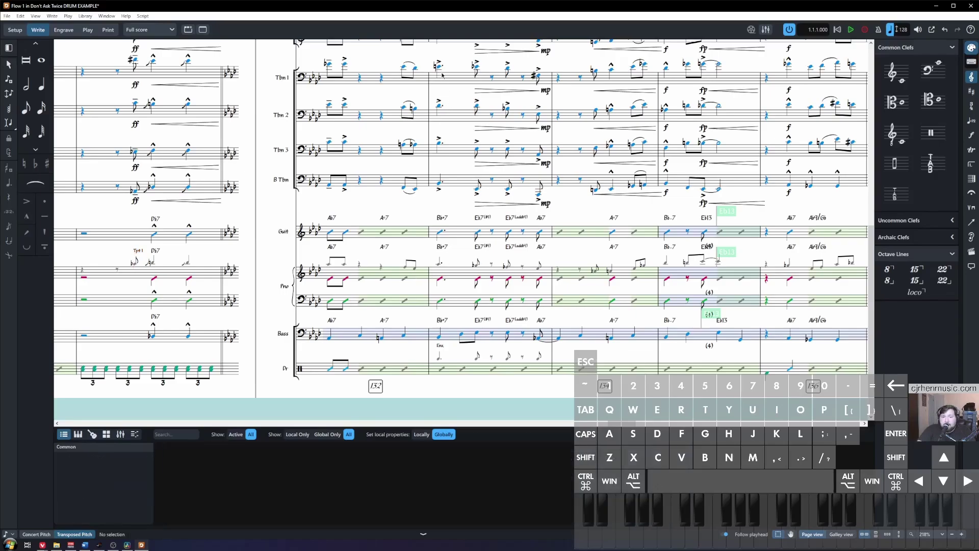
pyautogui.scroll(3, 451, 184)
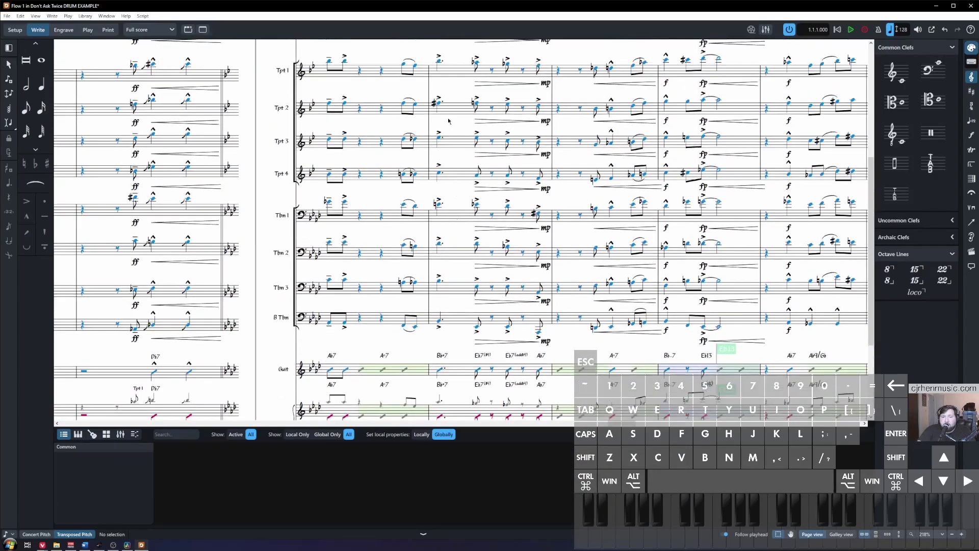
pyautogui.click(440, 61)
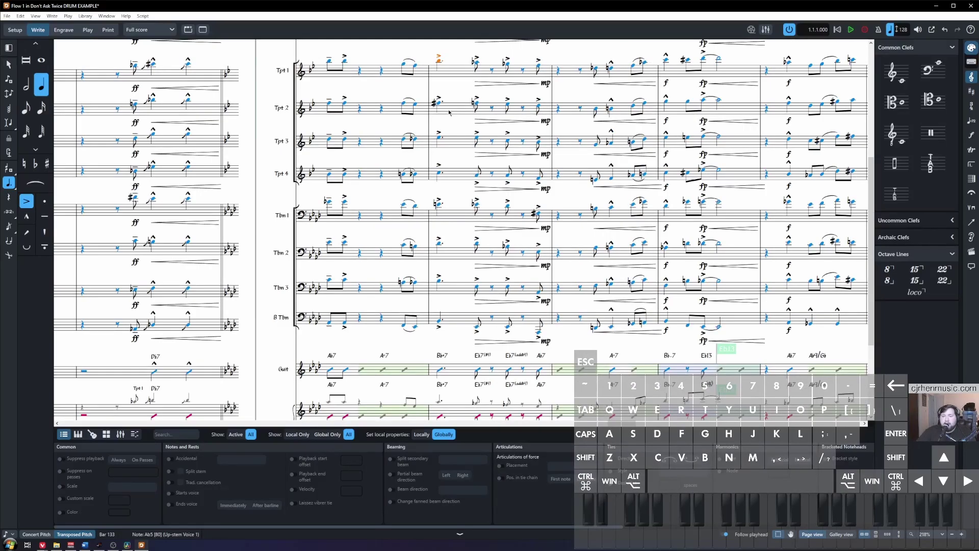
pyautogui.hotkey('ctrl', 'alt', 'Down')
pyautogui.scroll(-4, 434, 312)
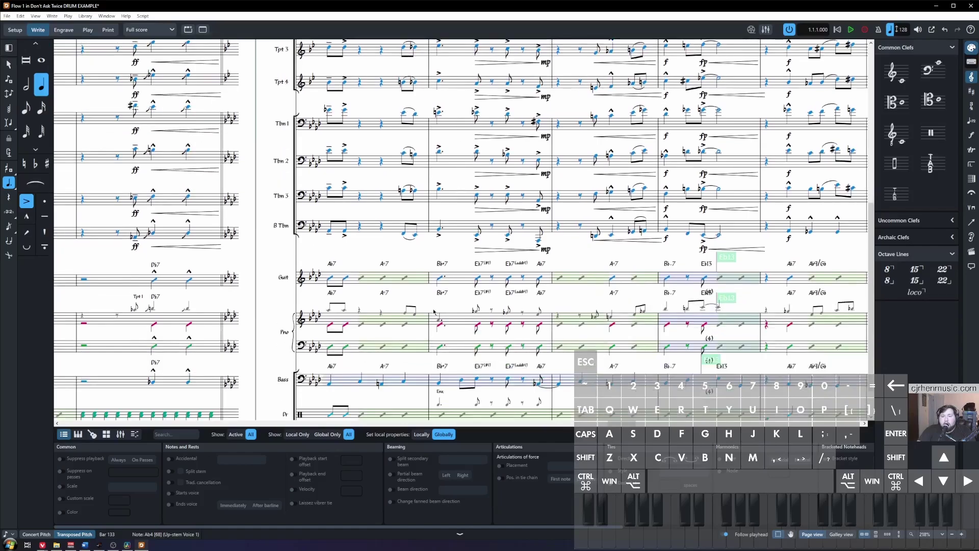
pyautogui.scroll(2, 450, 306)
pyautogui.scroll(3, 484, 327)
pyautogui.press('Escape')
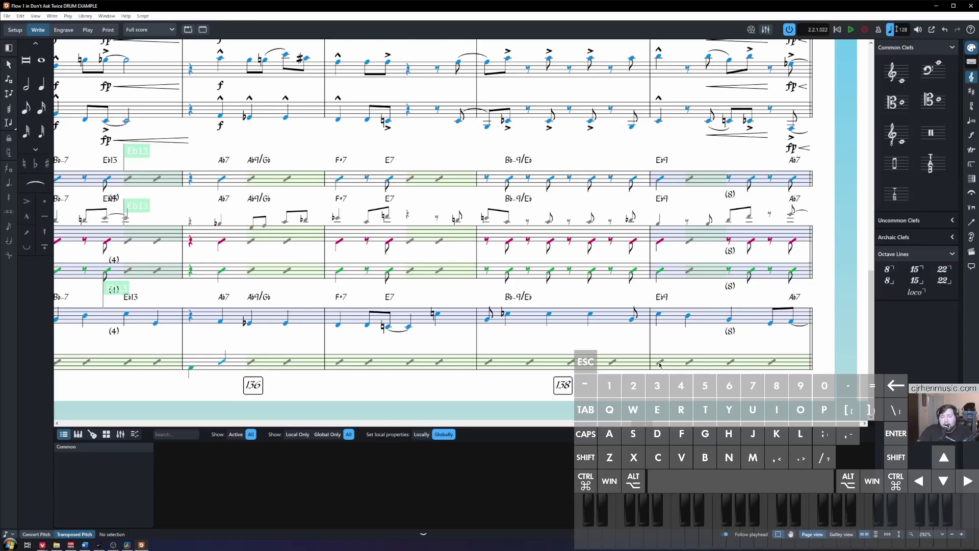
# Add a dashed horizontal line with an end hook above the drum slashes, spanning bar 139
pyautogui.click(659, 364)
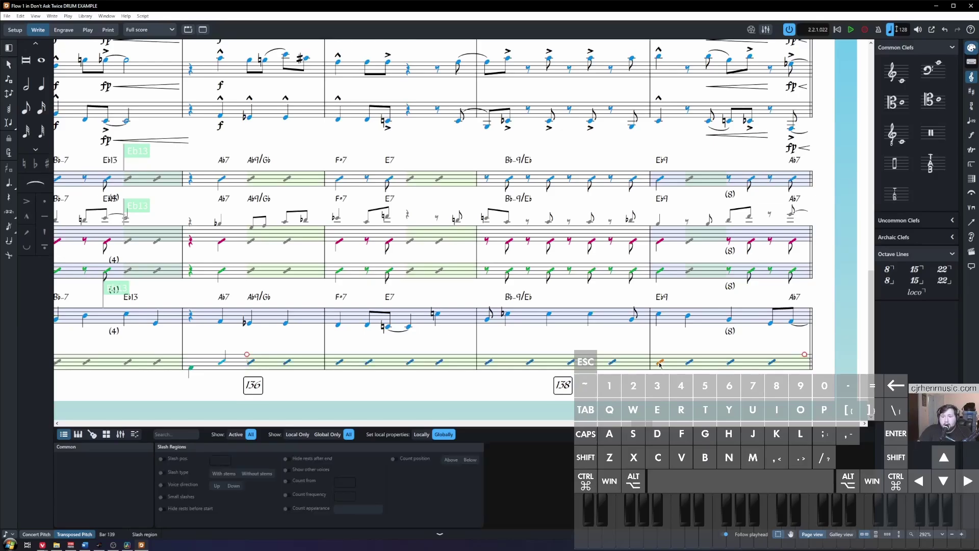
pyautogui.keyDown('ctrl'); pyautogui.click(772, 363); pyautogui.keyUp('ctrl')
pyautogui.click(969, 224)
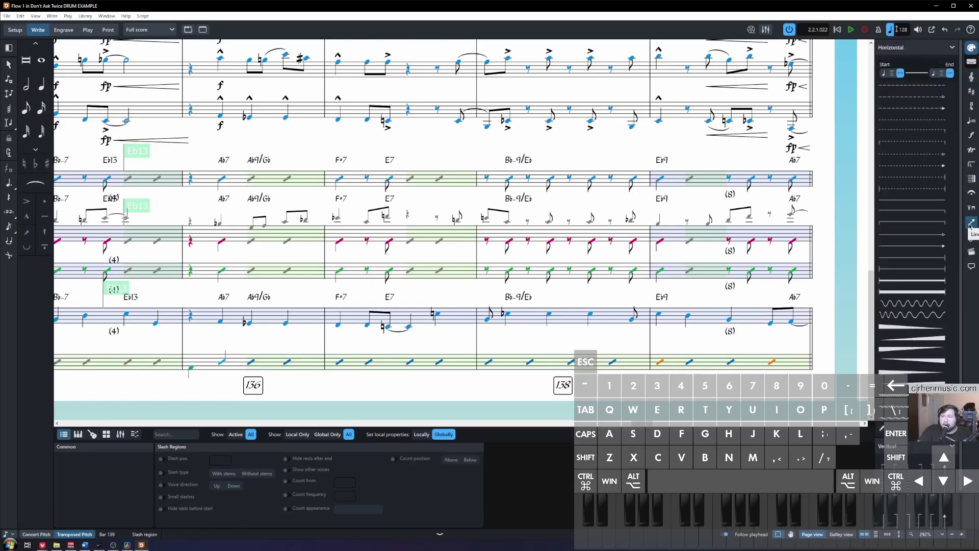
pyautogui.click(941, 131)
pyautogui.press('Escape')
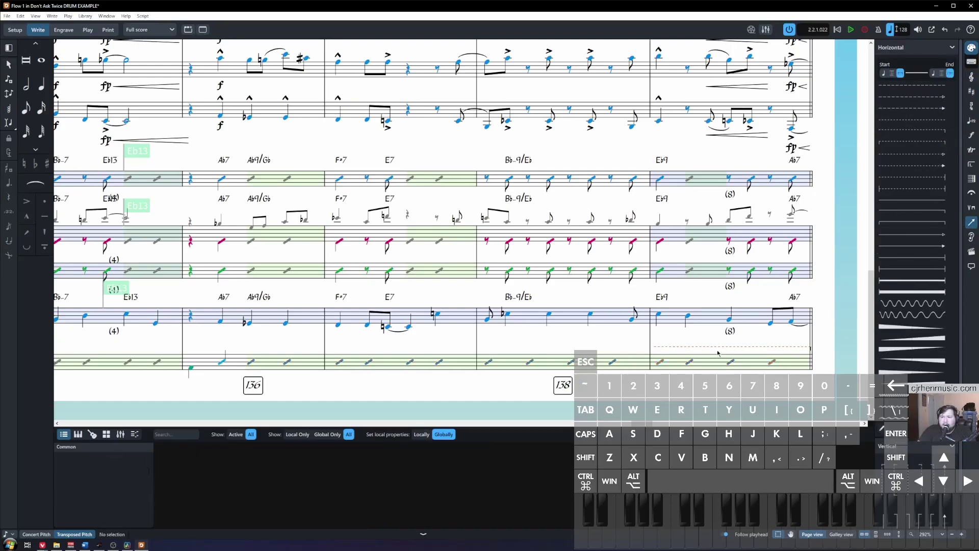
# Add the text "Dr. Fill" to the dashed line above the drum staff in bar 139
pyautogui.click(689, 346)
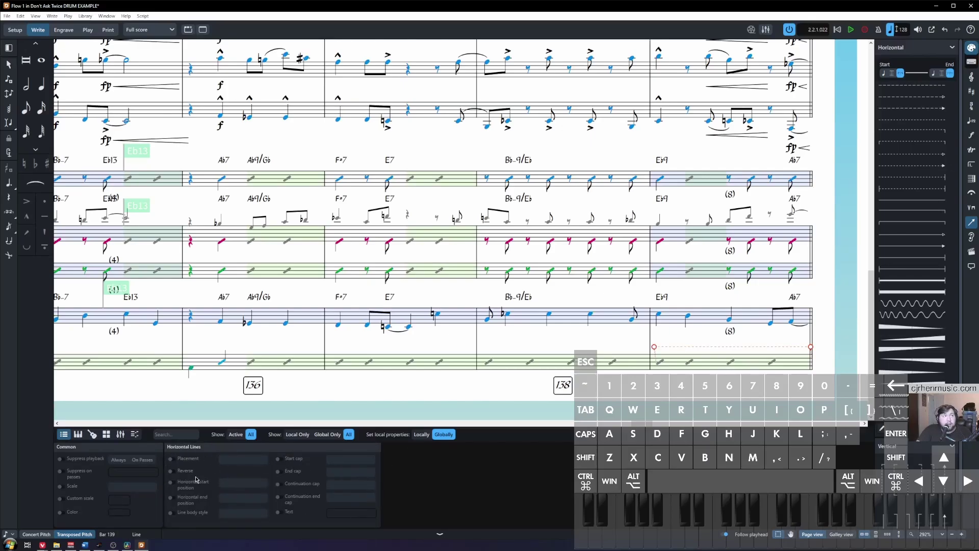
pyautogui.click(286, 514)
pyautogui.click(345, 512)
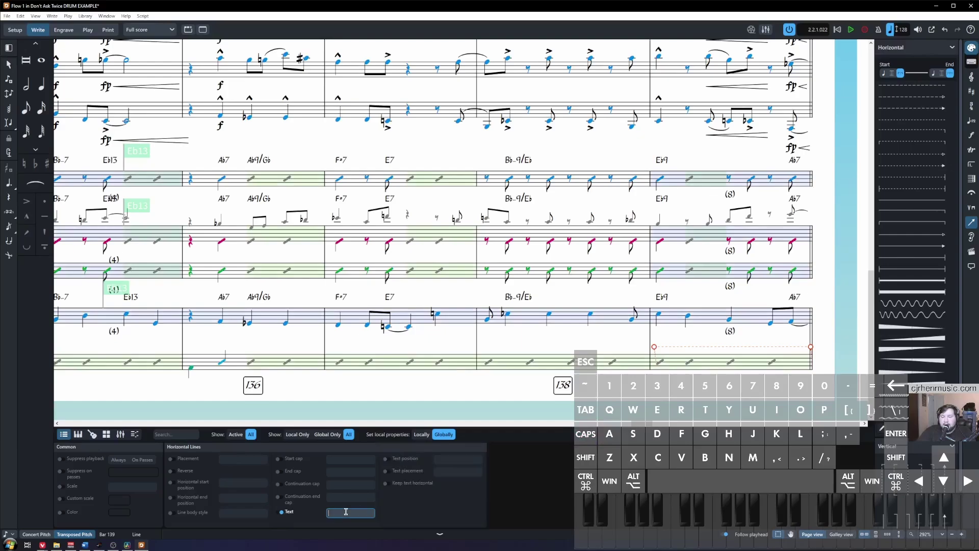
pyautogui.write('Dr. Fill')
pyautogui.press('Return')
pyautogui.scroll(5, 790, 371)
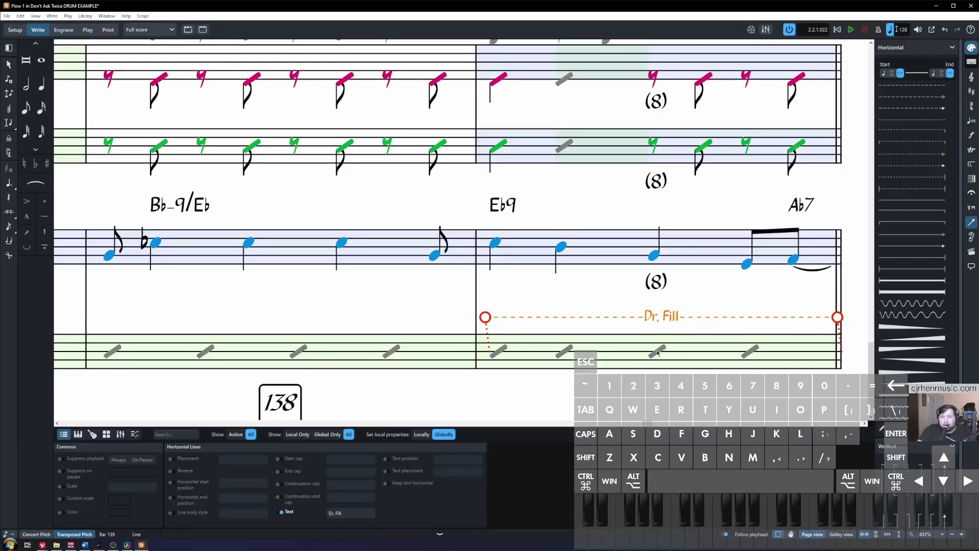
pyautogui.press('Escape')
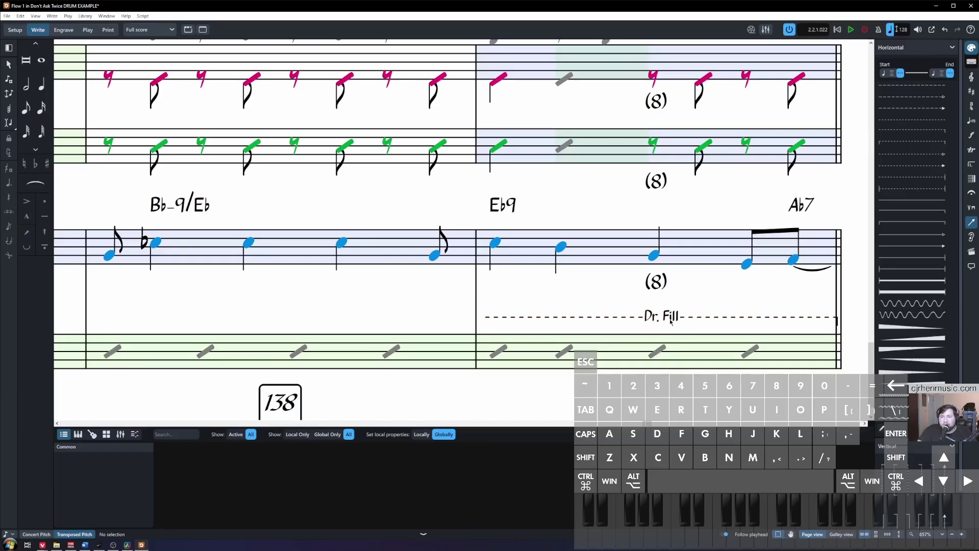
# Set the "Dr. Fill" line's text position to Centered and its placement to Start, with a start/end gap of 0 spaces
pyautogui.click(494, 319)
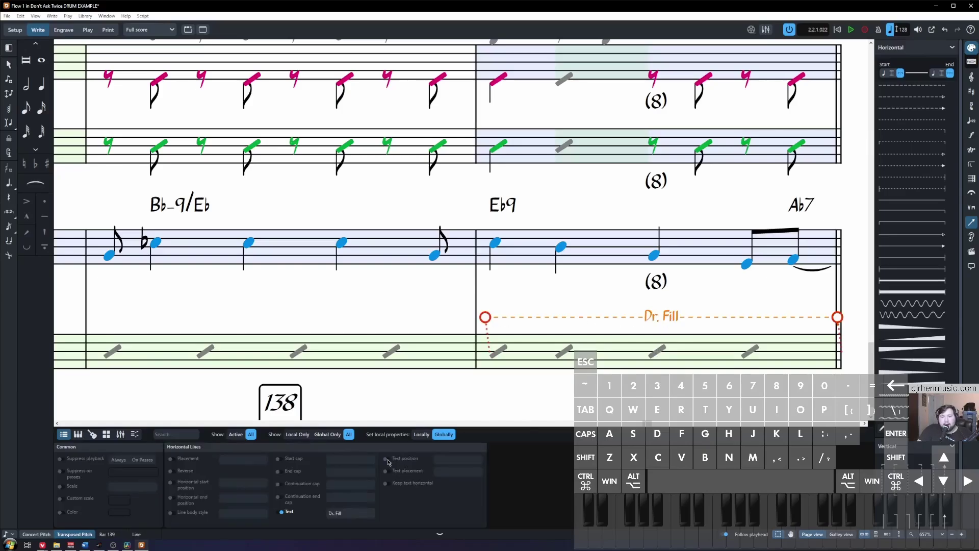
pyautogui.click(388, 460)
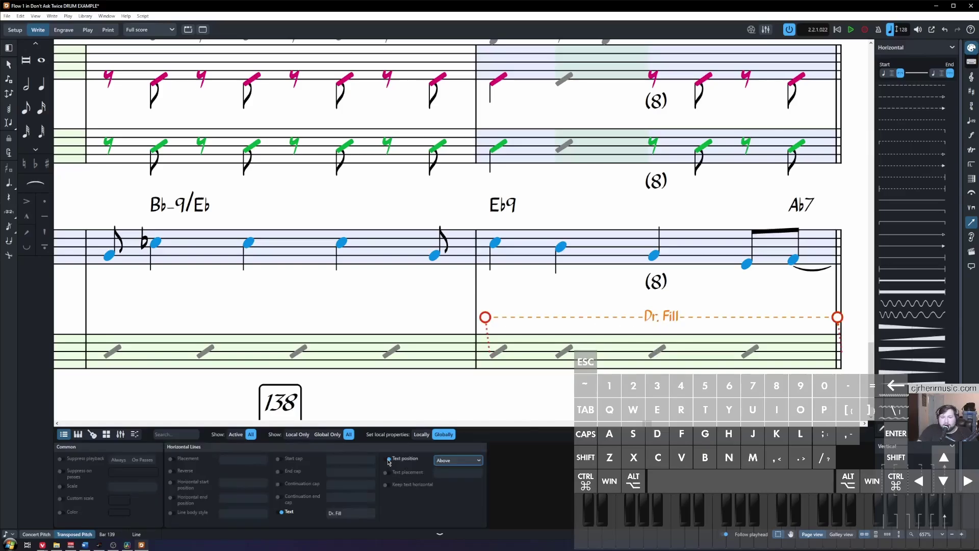
pyautogui.click(478, 461)
pyautogui.click(456, 480)
pyautogui.click(388, 473)
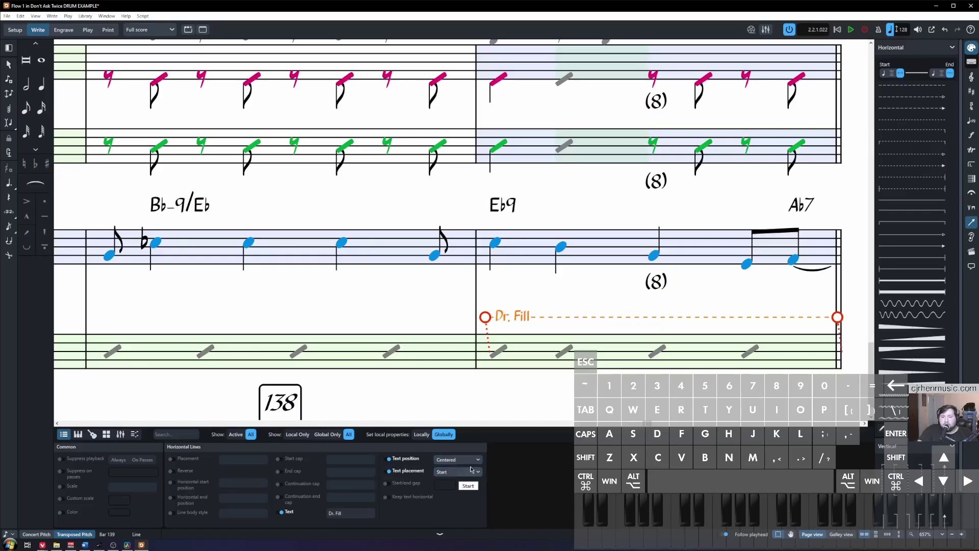
pyautogui.click(488, 322)
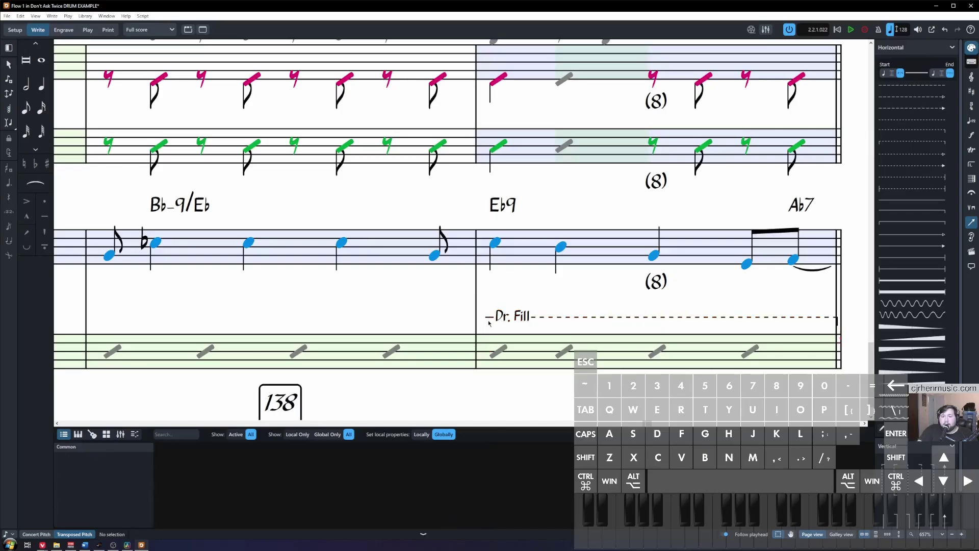
pyautogui.click(515, 316)
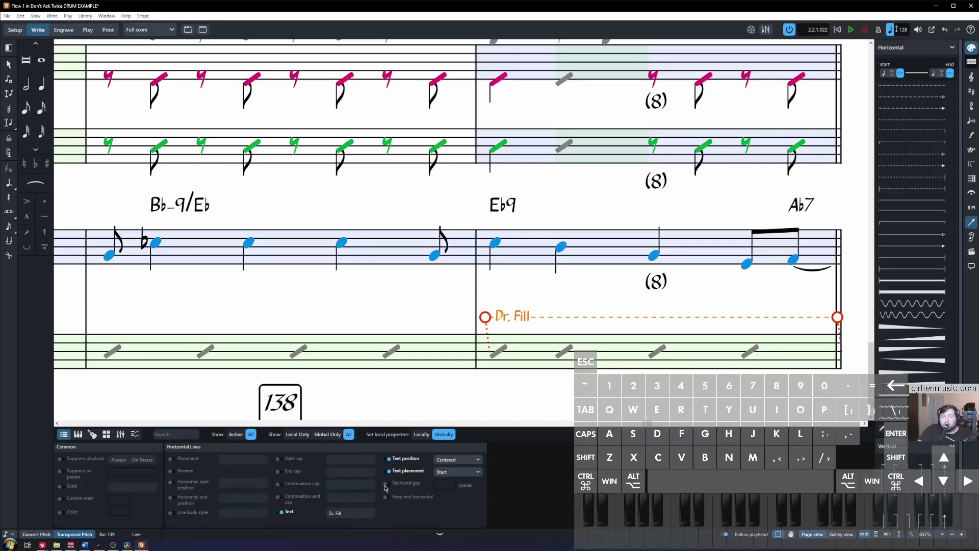
pyautogui.press('Escape')
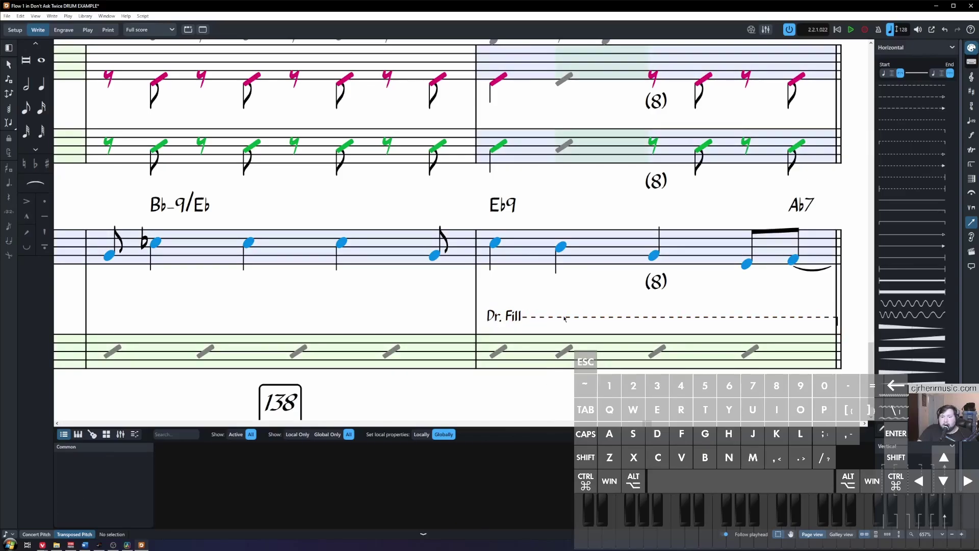
# Examine the "Dr. Fill" line's end handles in Engrave mode, then return to Write mode
pyautogui.click(826, 320)
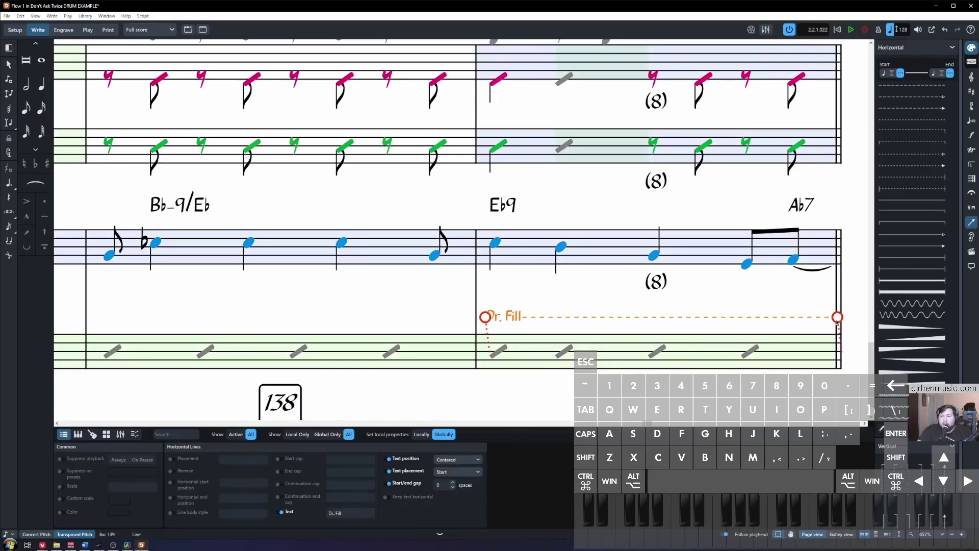
pyautogui.hotkey('ctrl', '3')
pyautogui.hscroll(3, 803, 266)
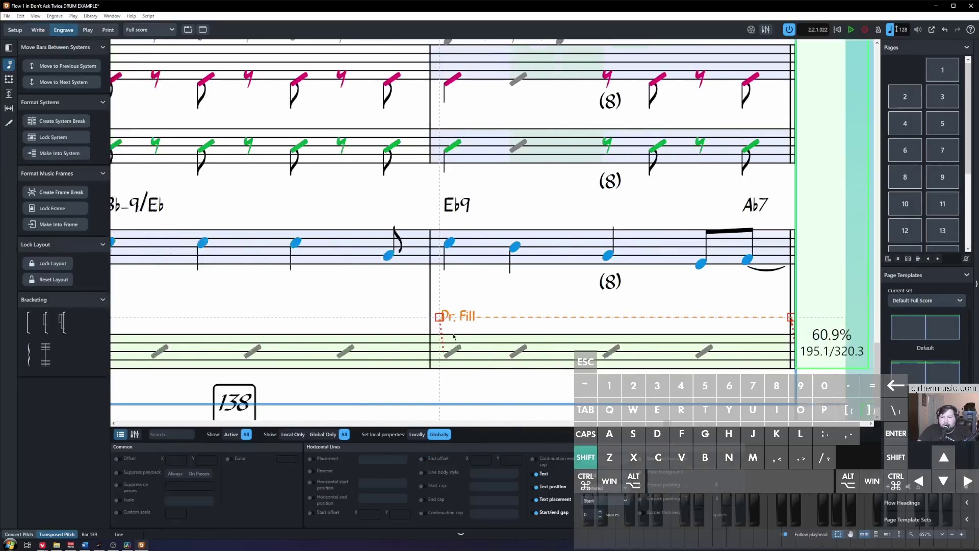
pyautogui.scroll(1, 699, 319)
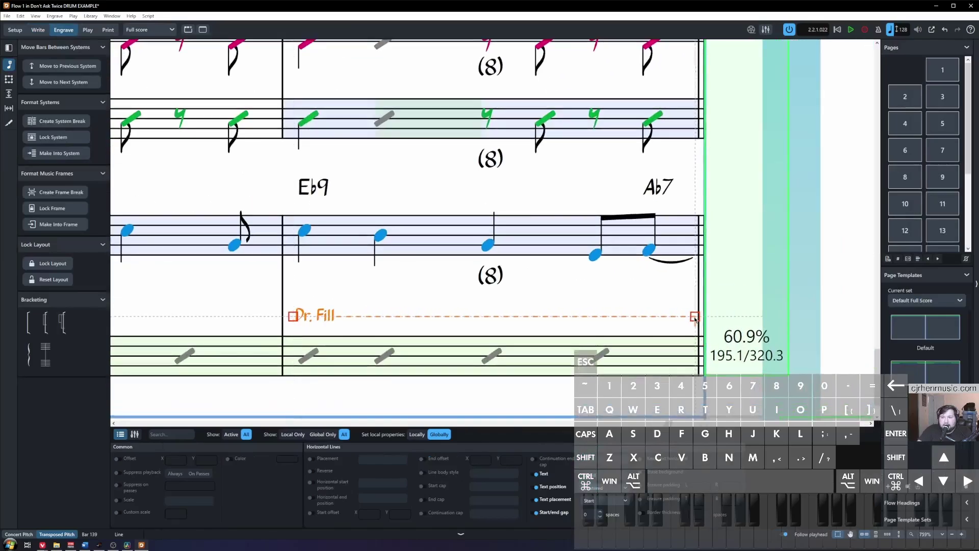
pyautogui.press('Escape')
pyautogui.click(40, 33)
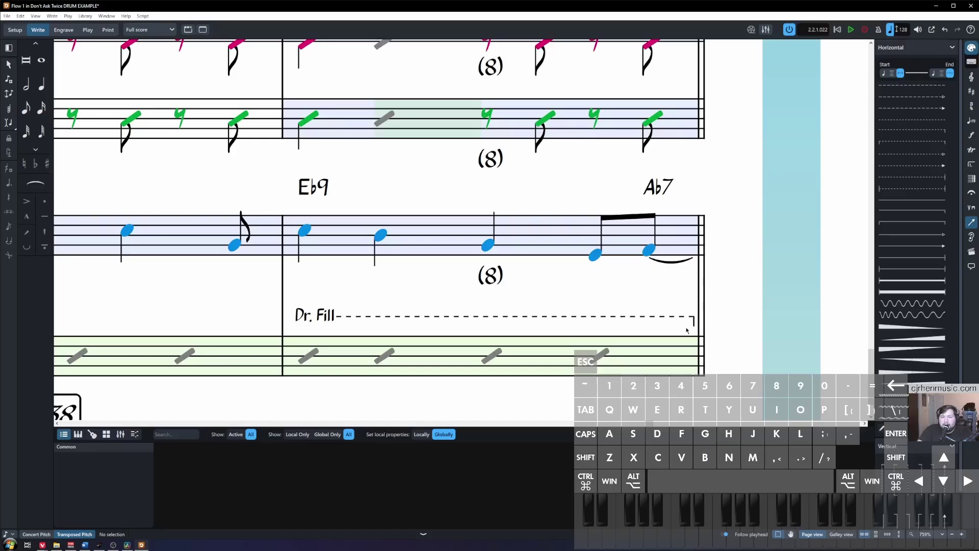
pyautogui.scroll(-6, 691, 330)
pyautogui.hscroll(-2, 547, 362)
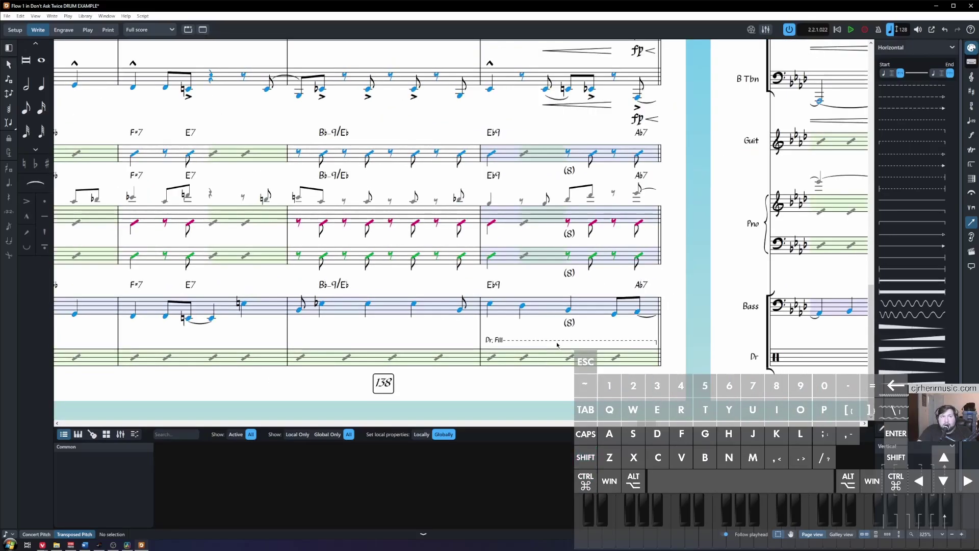